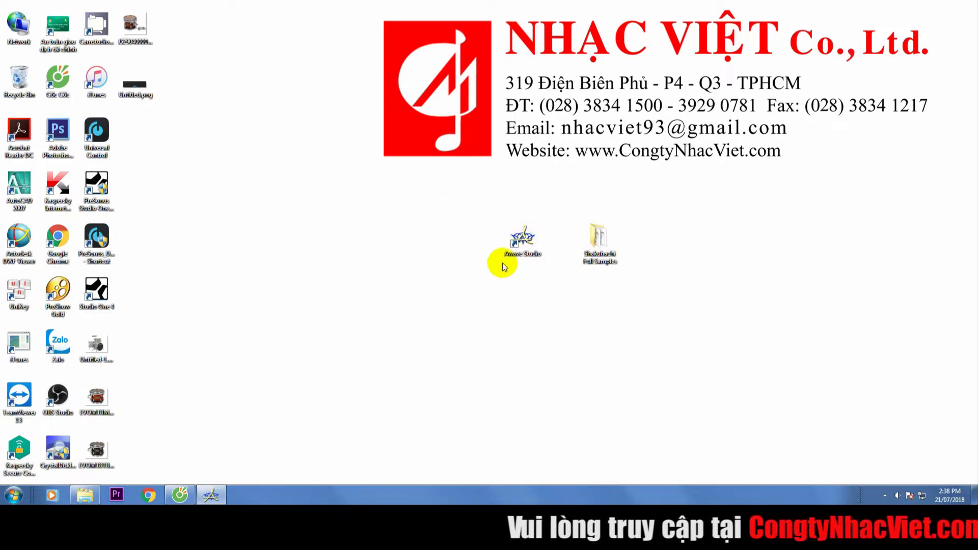
Bring up Awave Studio and the Shakuhachi Full Samples folder side by side, and look through the folder's WAV files
{"action": "left_click_drag", "start_coordinate": [488, 219], "coordinate": [561, 279]}
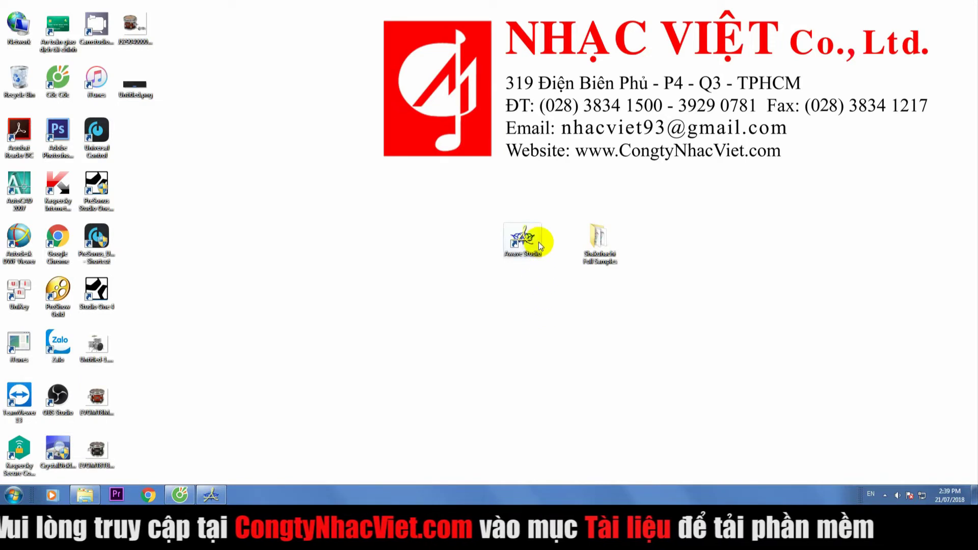
{"action": "left_click", "coordinate": [209, 493]}
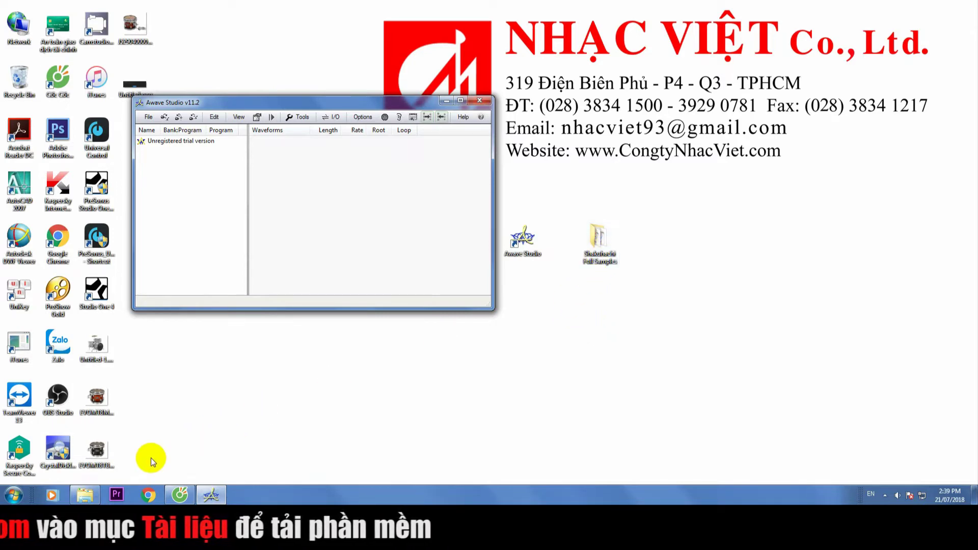
{"action": "left_click", "coordinate": [85, 493]}
{"action": "scroll", "coordinate": [731, 153], "scroll_direction": "down", "scroll_amount": 1}
{"action": "scroll", "coordinate": [739, 191], "scroll_direction": "up", "scroll_amount": 1}
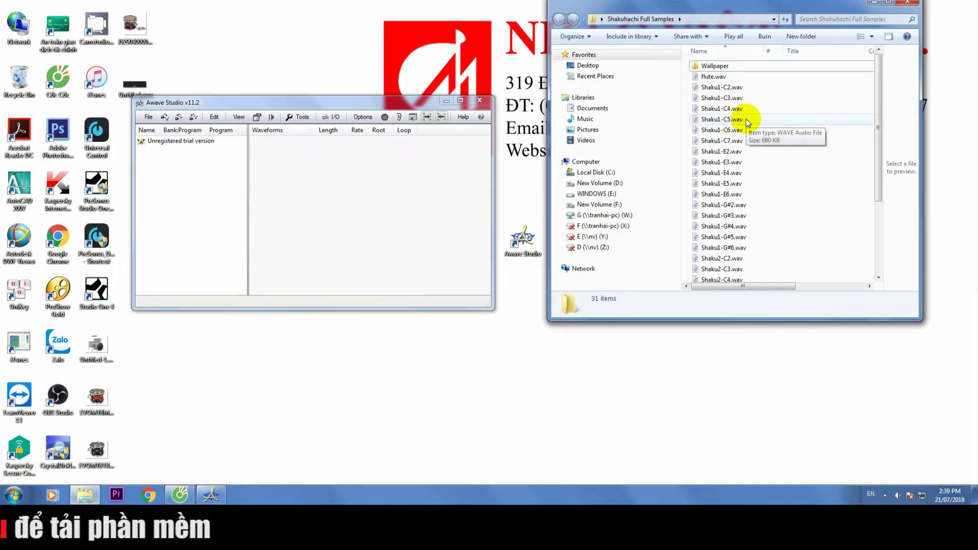
{"action": "scroll", "coordinate": [729, 214], "scroll_direction": "down", "scroll_amount": 4}
{"action": "scroll", "coordinate": [722, 233], "scroll_direction": "up", "scroll_amount": 4}
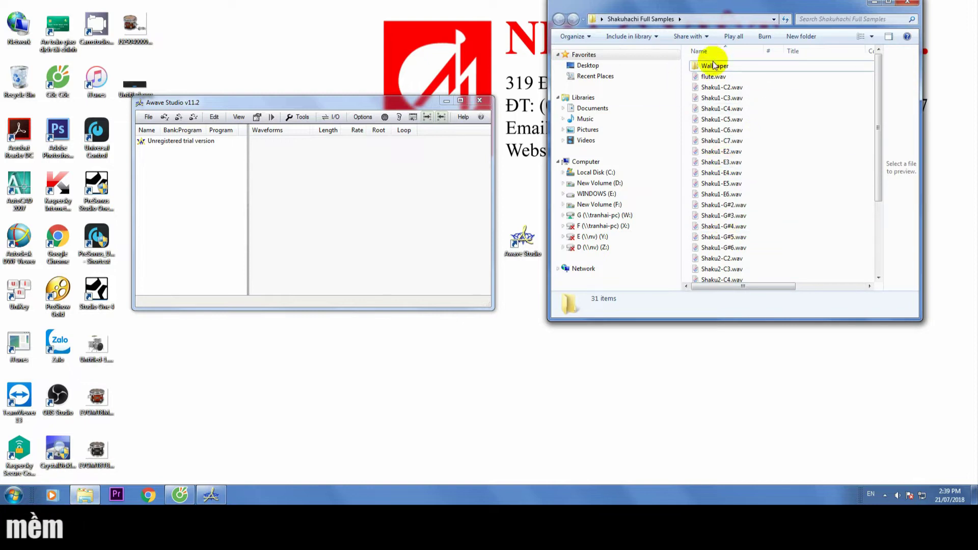
{"action": "scroll", "coordinate": [727, 203], "scroll_direction": "down", "scroll_amount": 4}
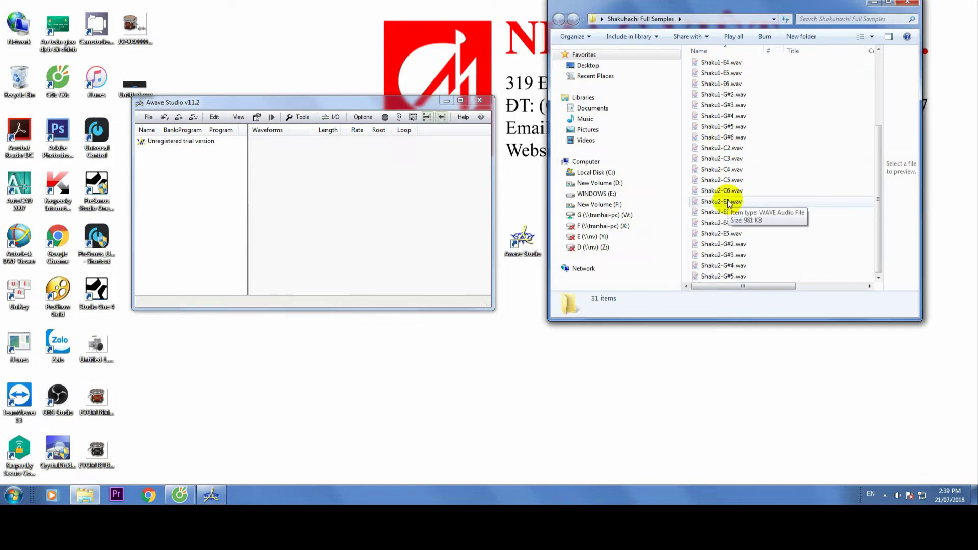
{"action": "scroll", "coordinate": [725, 159], "scroll_direction": "up", "scroll_amount": 4}
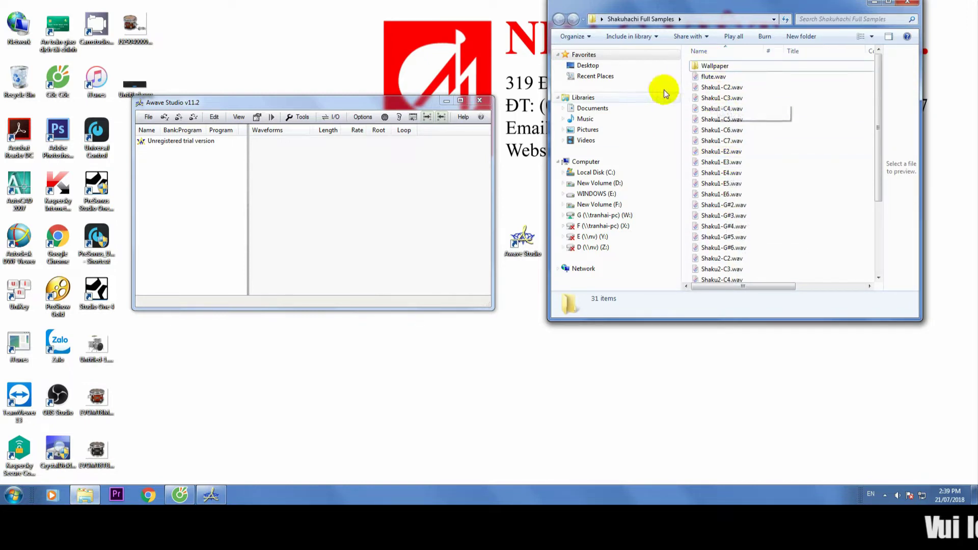
Load flute.wav from the samples folder into Awave Studio's waveform list and play it back
{"action": "left_click_drag", "start_coordinate": [374, 99], "coordinate": [381, 73]}
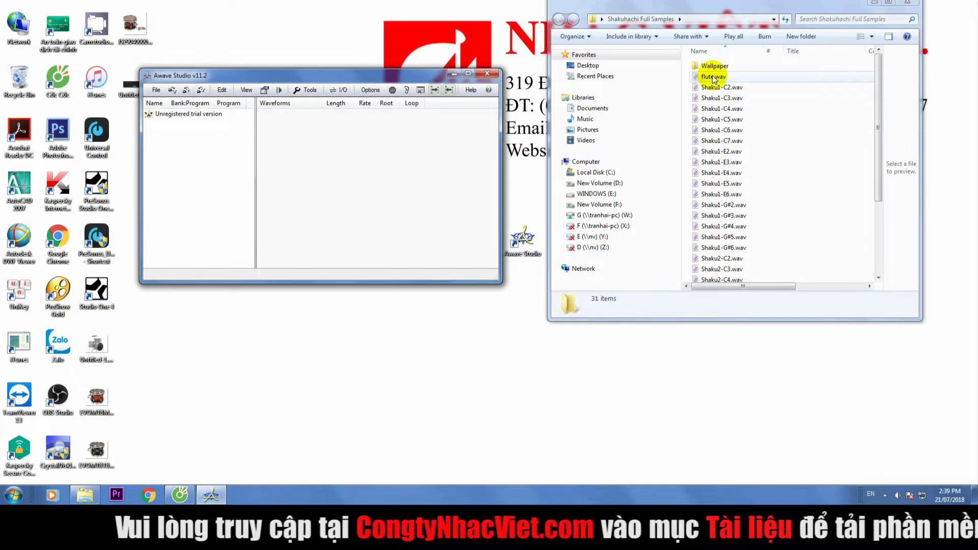
{"action": "left_click_drag", "start_coordinate": [714, 79], "coordinate": [399, 138]}
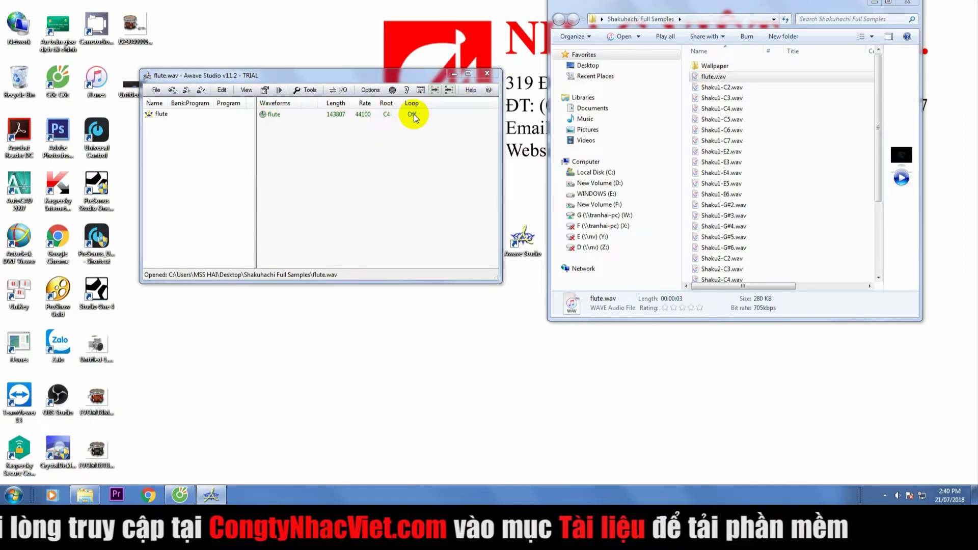
{"action": "left_click", "coordinate": [272, 115]}
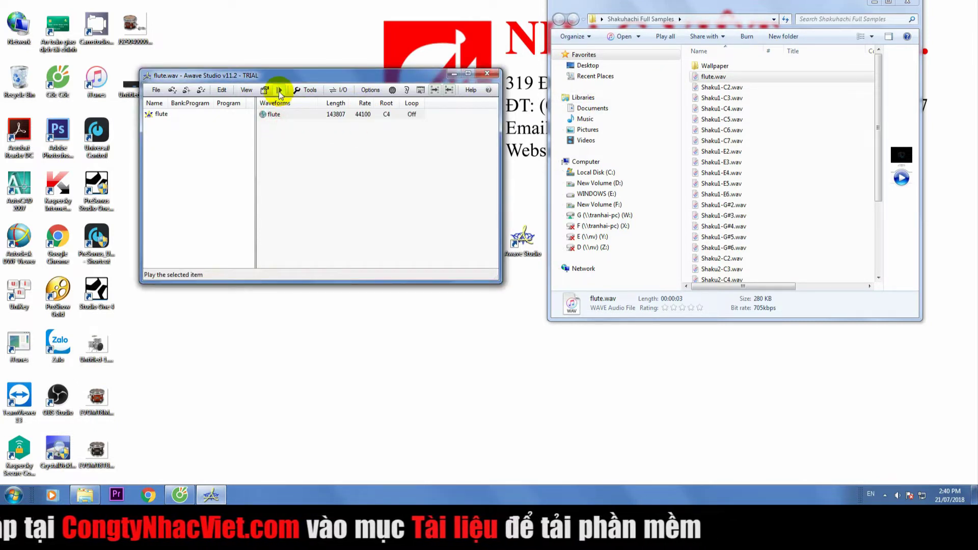
{"action": "left_click", "coordinate": [280, 91]}
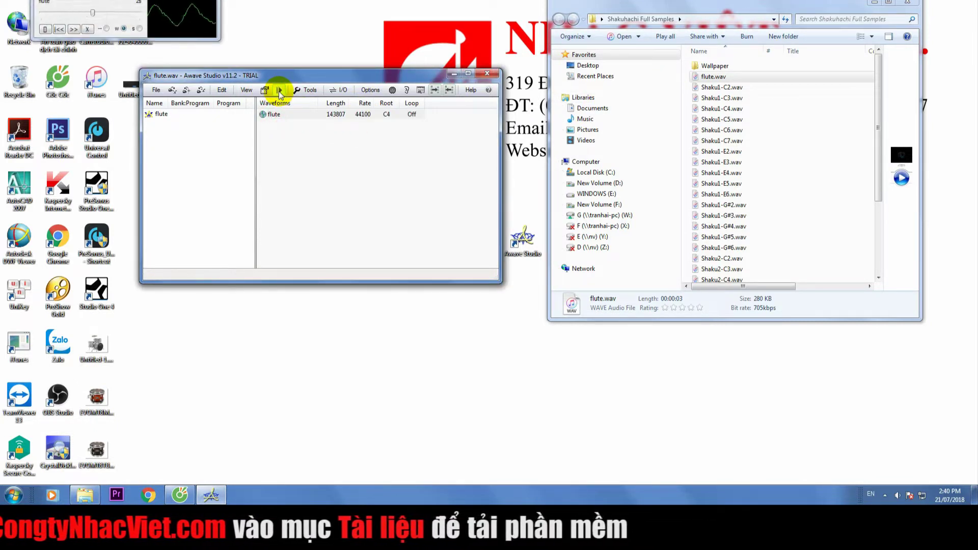
{"action": "left_click", "coordinate": [280, 91]}
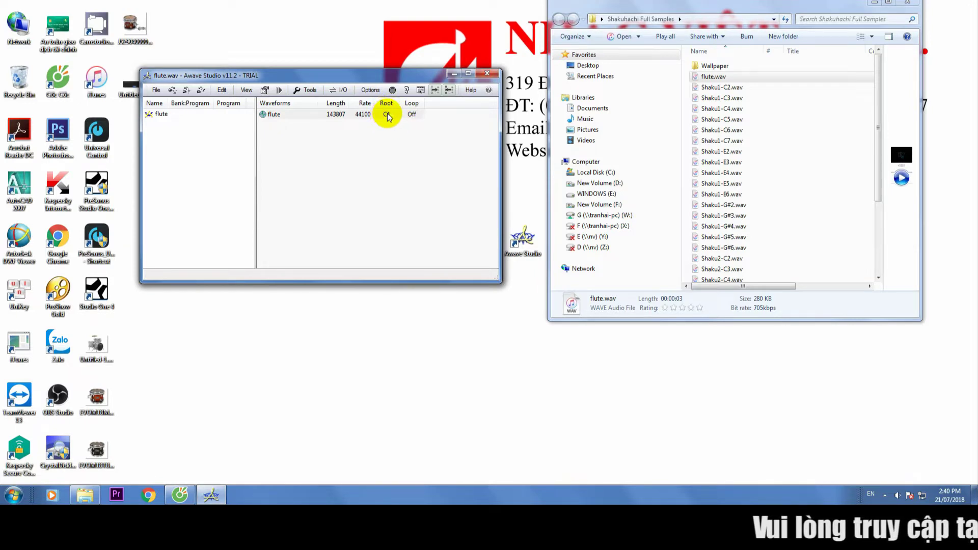
Set the root key of the flute waveform to D4
{"action": "double_click", "coordinate": [321, 114]}
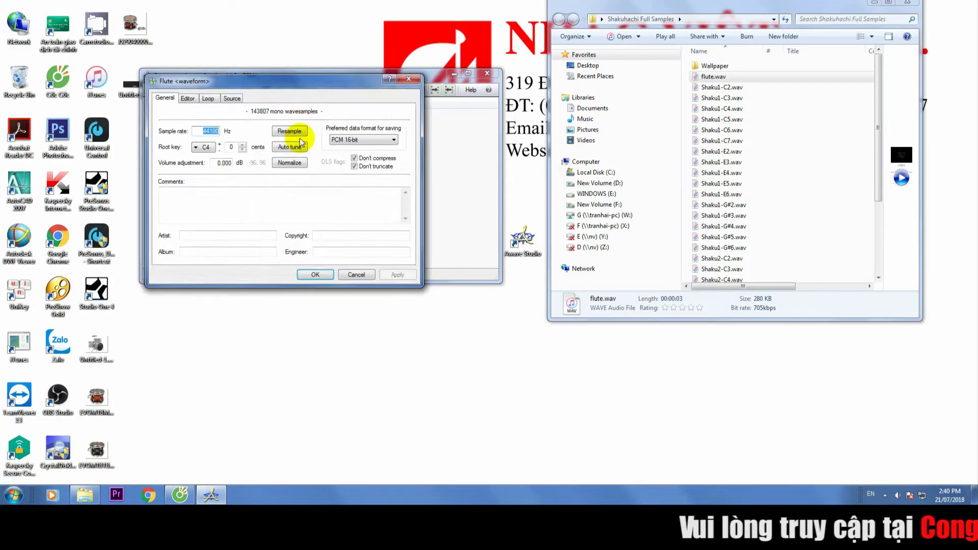
{"action": "left_click", "coordinate": [196, 148]}
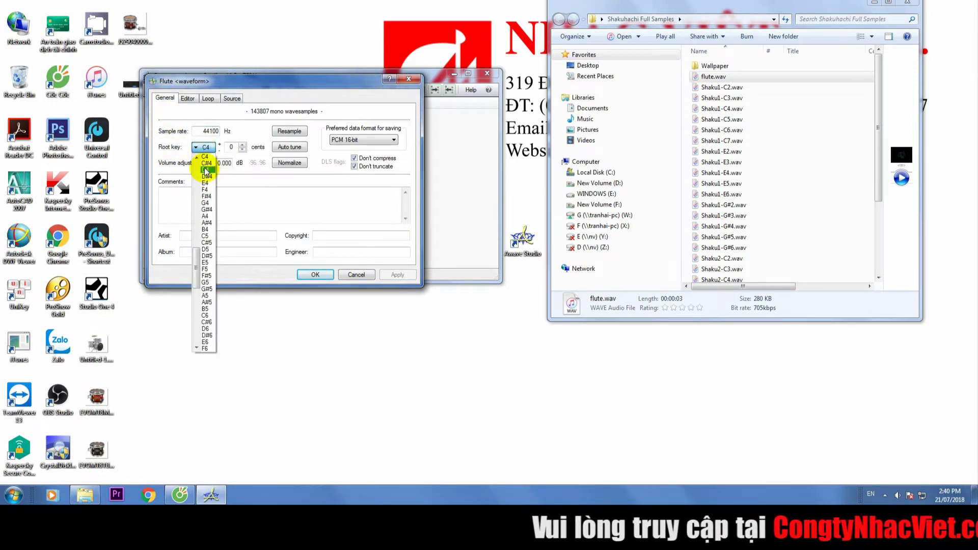
{"action": "left_click", "coordinate": [204, 170]}
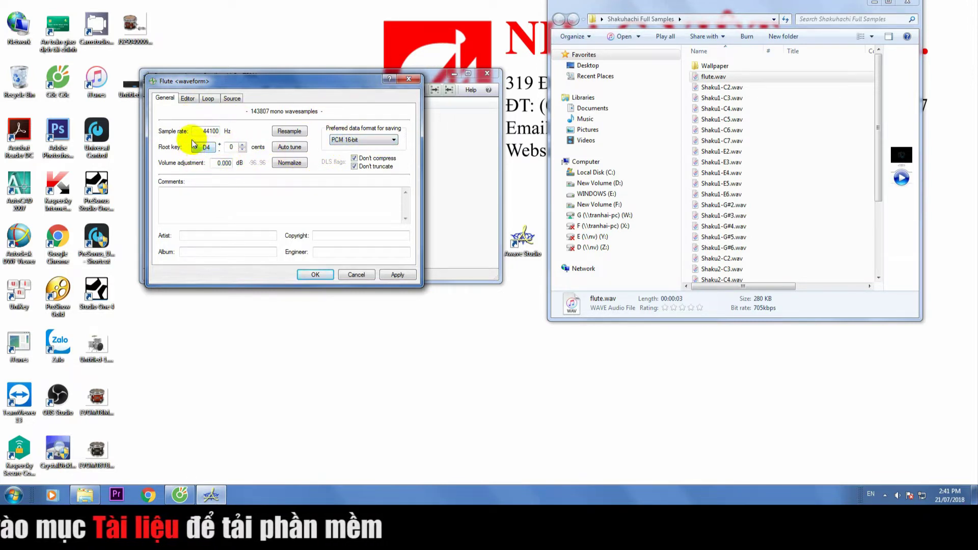
{"action": "left_click", "coordinate": [313, 276]}
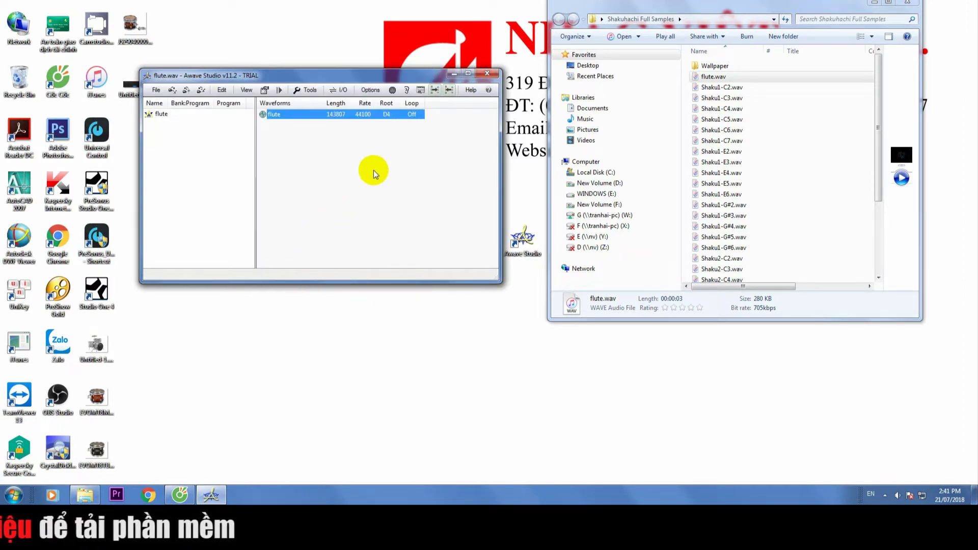
{"action": "left_click", "coordinate": [403, 134]}
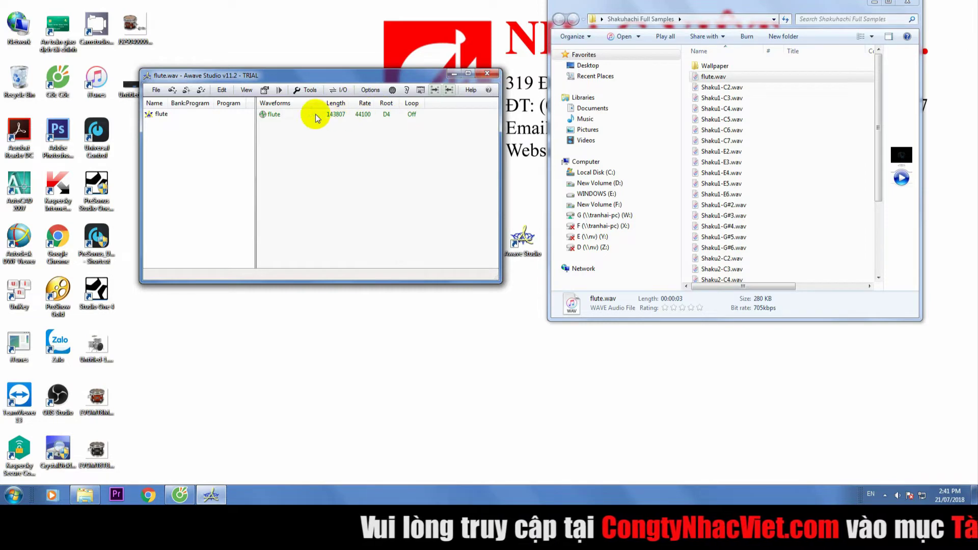
Enable looping on the flute waveform and find its loop points automatically as a normal loop
{"action": "left_click", "coordinate": [335, 116]}
{"action": "double_click", "coordinate": [335, 117]}
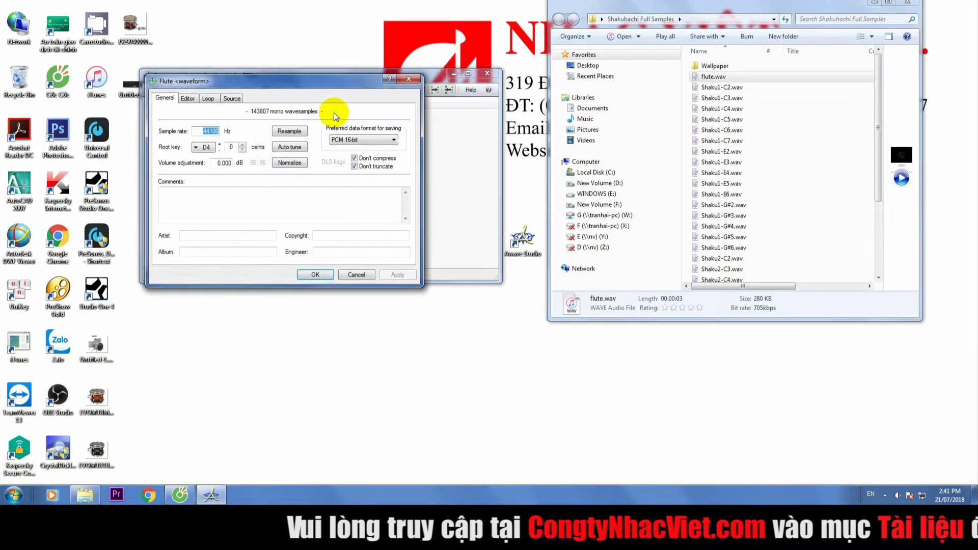
{"action": "left_click", "coordinate": [208, 101]}
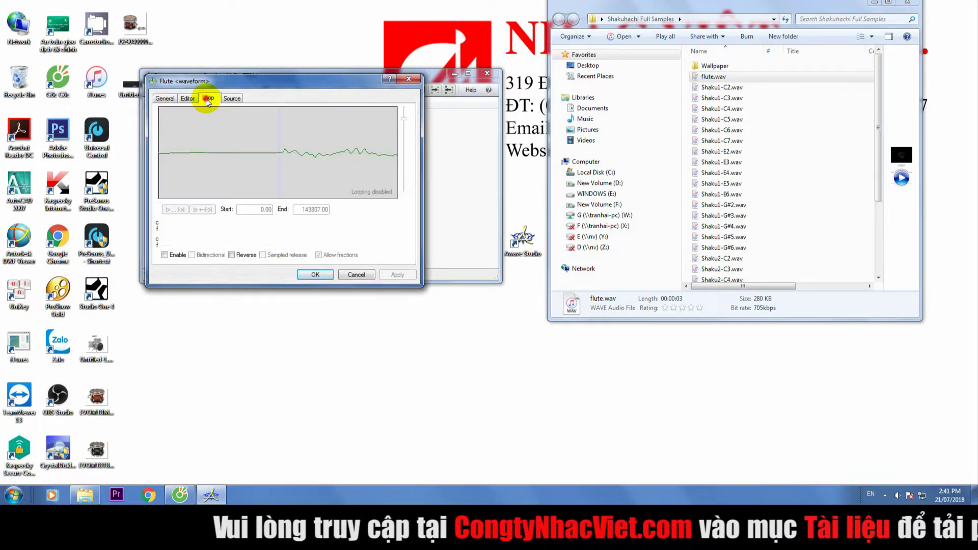
{"action": "left_click", "coordinate": [165, 255]}
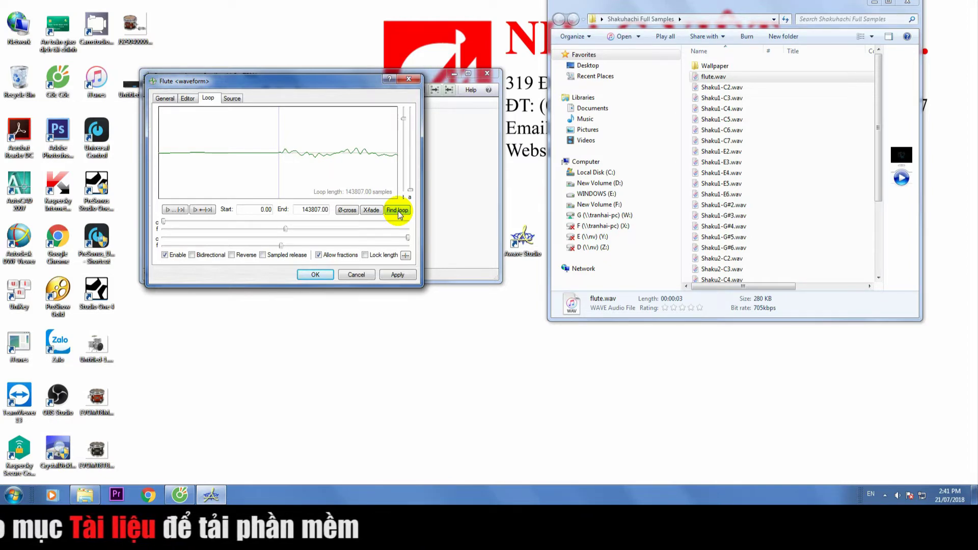
{"action": "left_click", "coordinate": [398, 210]}
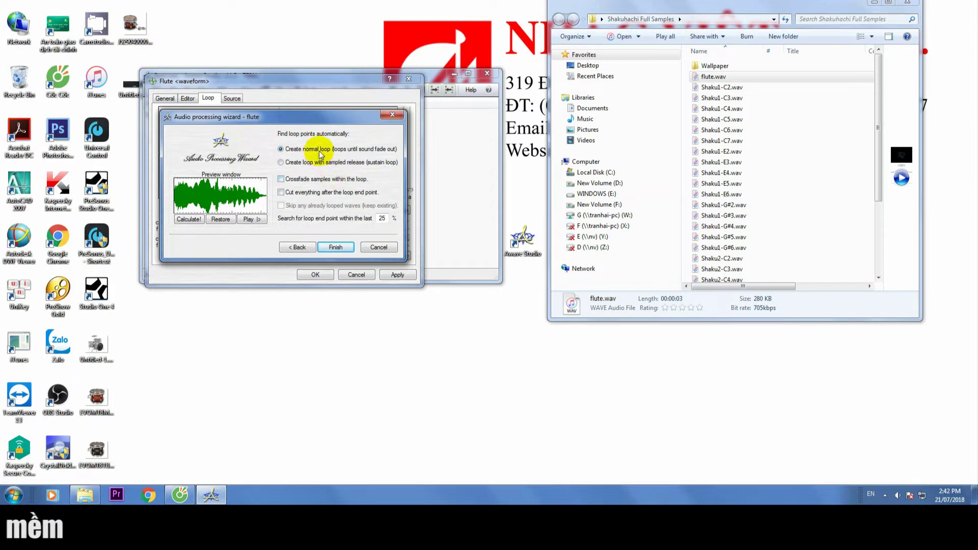
{"action": "left_click", "coordinate": [336, 248]}
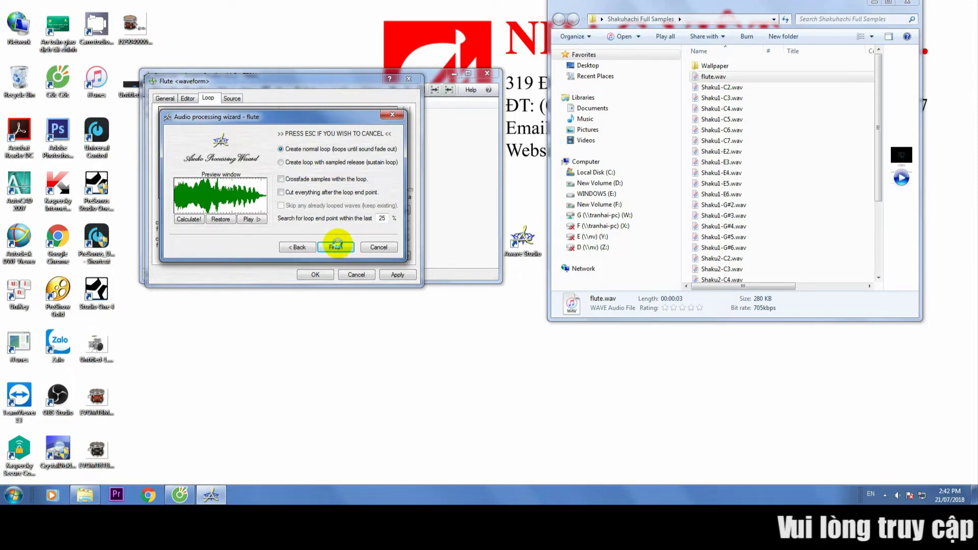
{"action": "left_click", "coordinate": [336, 246]}
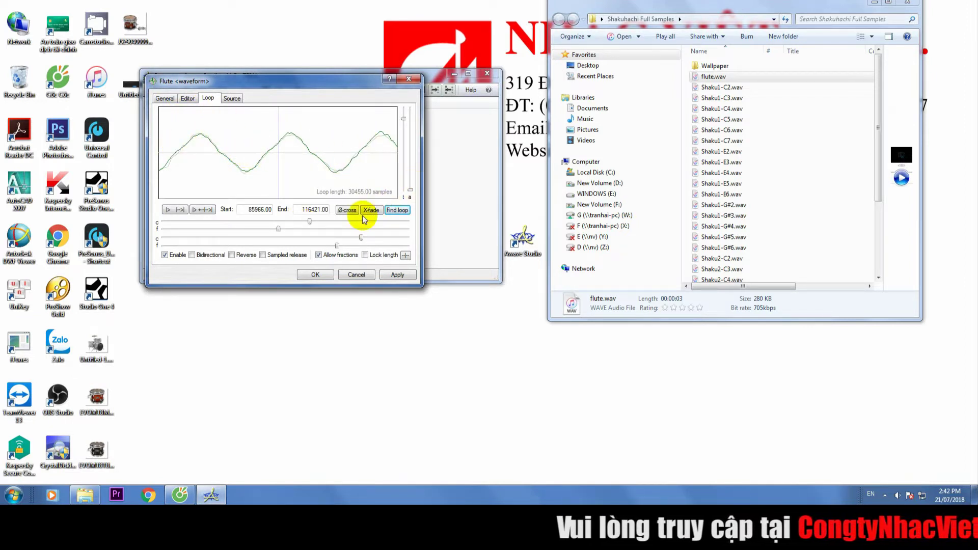
{"action": "left_click", "coordinate": [314, 274]}
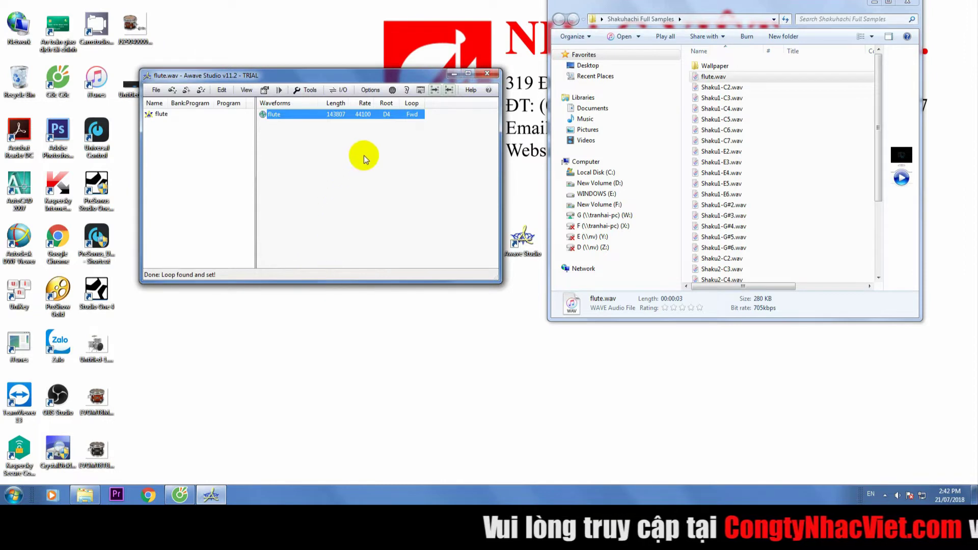
{"action": "left_click", "coordinate": [410, 133]}
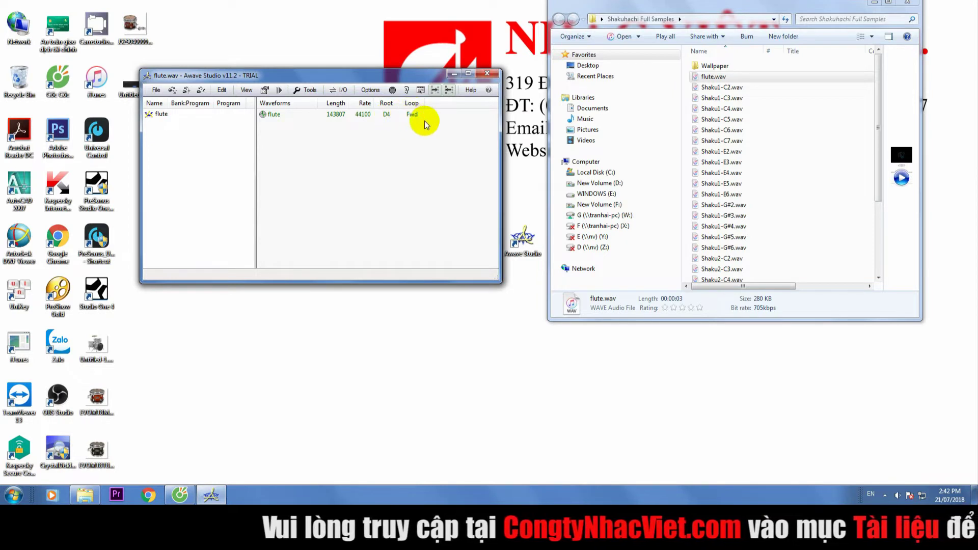
{"action": "left_click", "coordinate": [410, 157]}
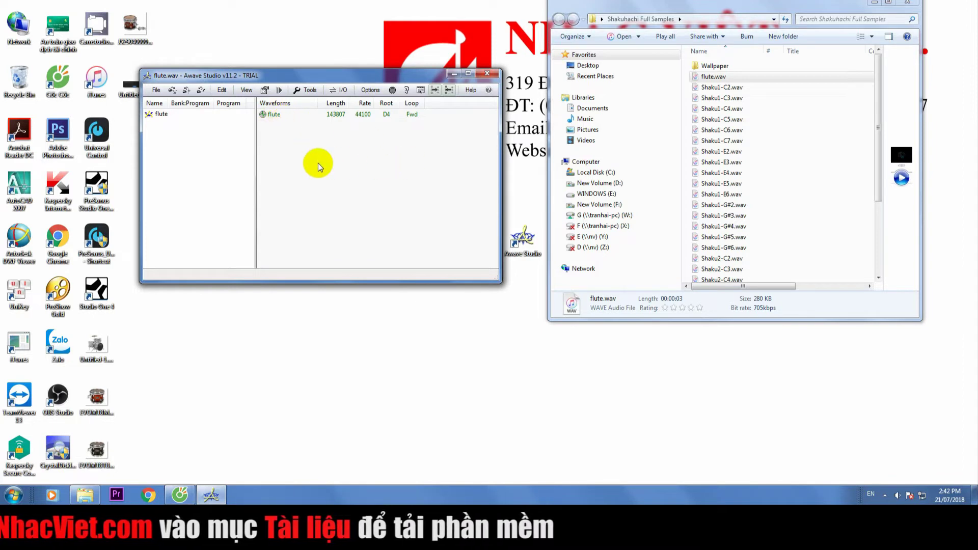
Add Shaku1-C2.wav from the samples folder to the waveform list alongside flute
{"action": "left_click", "coordinate": [274, 116]}
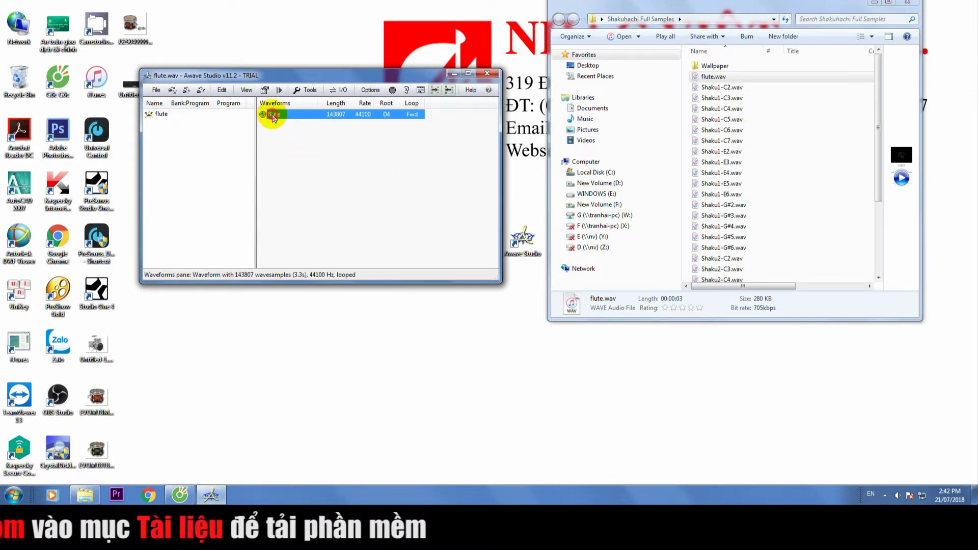
{"action": "left_click", "coordinate": [306, 133]}
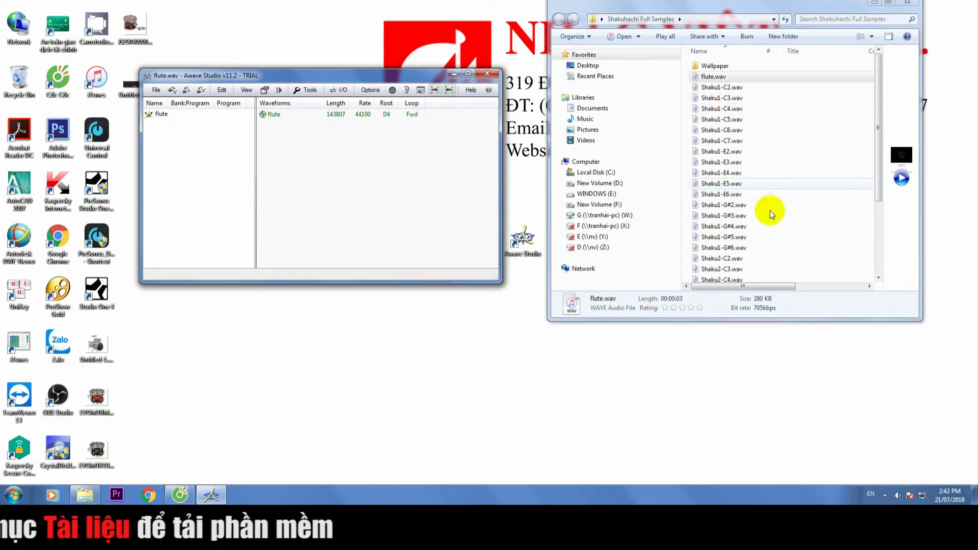
{"action": "left_click_drag", "start_coordinate": [731, 90], "coordinate": [352, 118]}
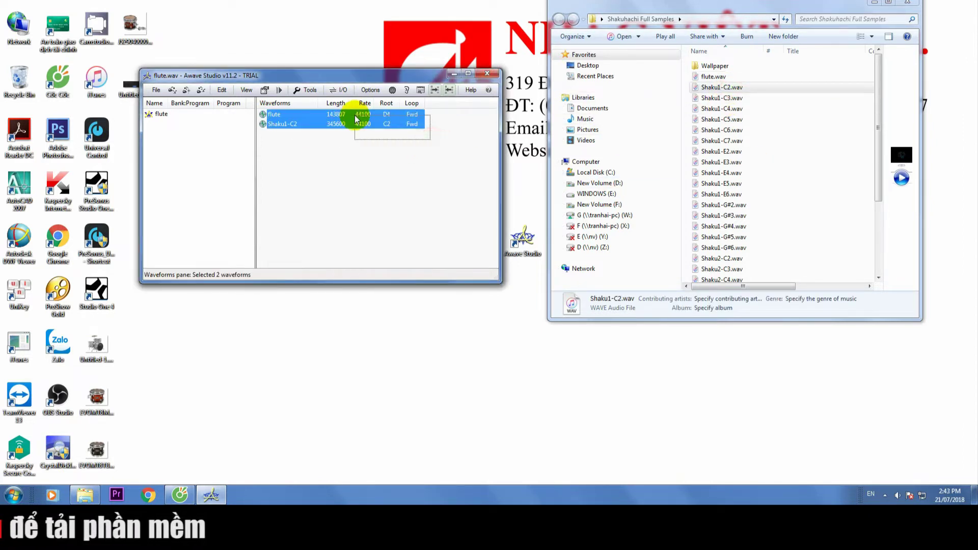
{"action": "left_click", "coordinate": [221, 90]}
{"action": "left_click", "coordinate": [308, 91]}
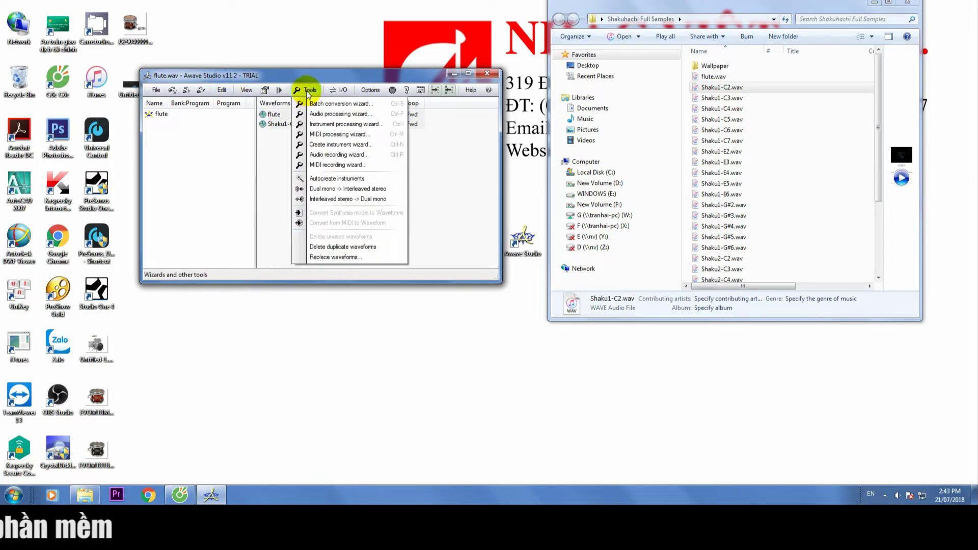
{"action": "left_click", "coordinate": [270, 146]}
Delete the Shaku1-C2 waveform from the waveform list
{"action": "left_click", "coordinate": [283, 126]}
{"action": "key", "text": "Delete"}
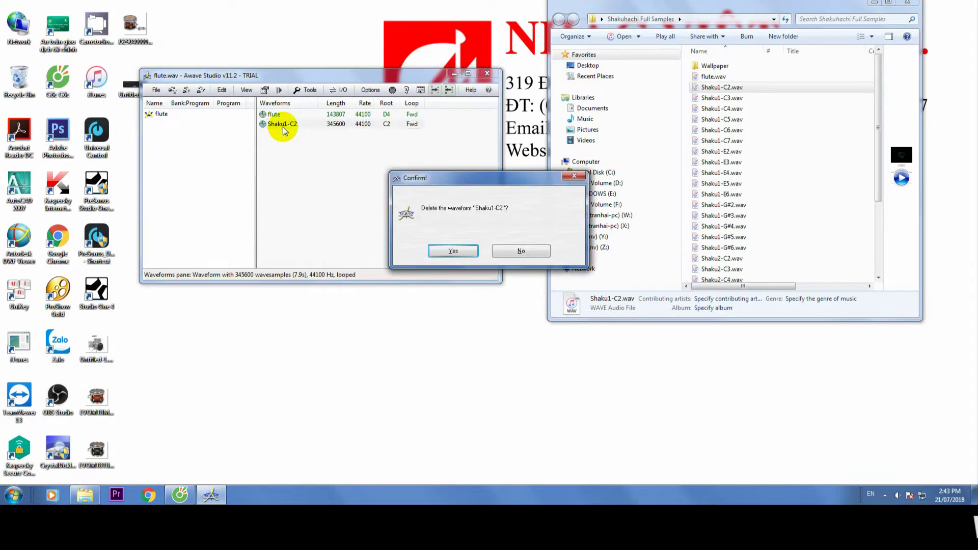
{"action": "left_click", "coordinate": [441, 248]}
{"action": "left_click", "coordinate": [292, 162]}
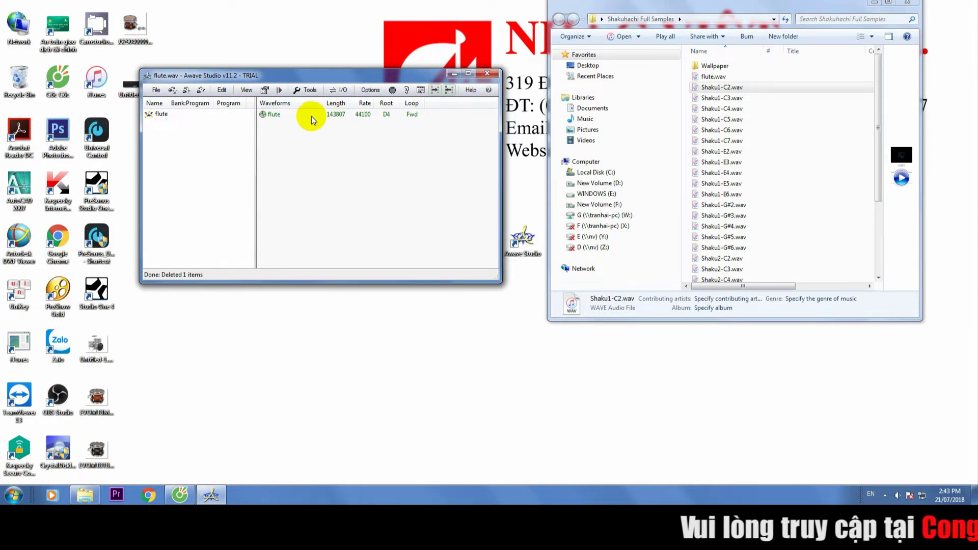
{"action": "left_click", "coordinate": [307, 91]}
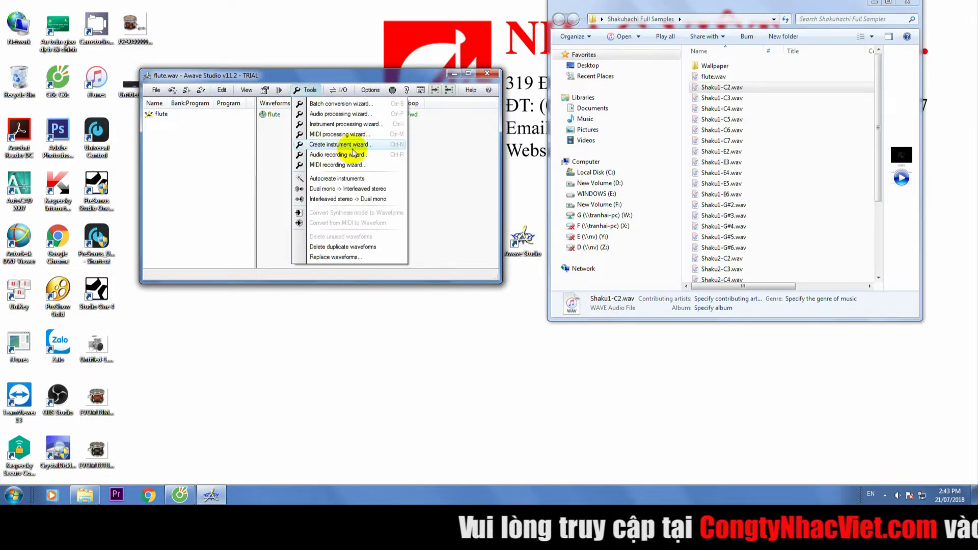
{"action": "left_click", "coordinate": [334, 145]}
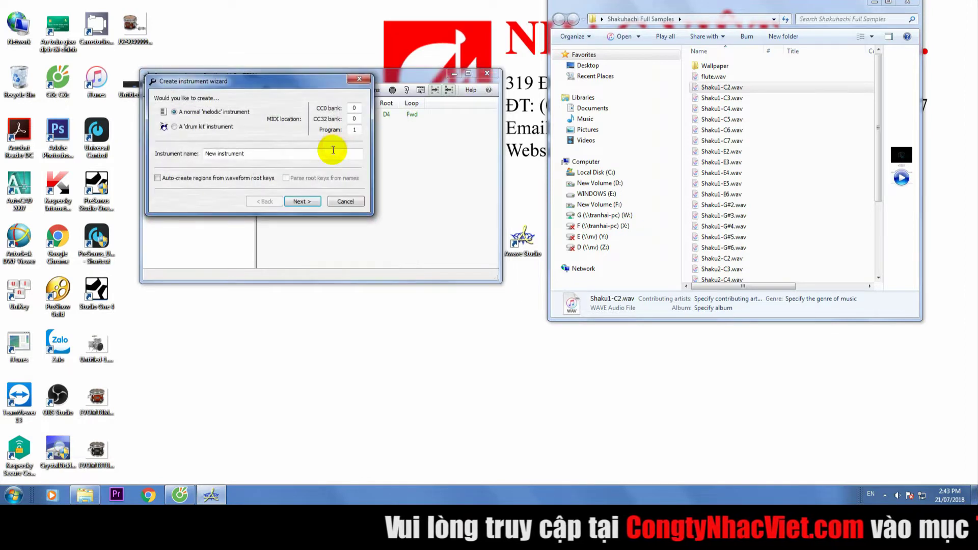
{"action": "left_click_drag", "start_coordinate": [251, 153], "coordinate": [189, 153]}
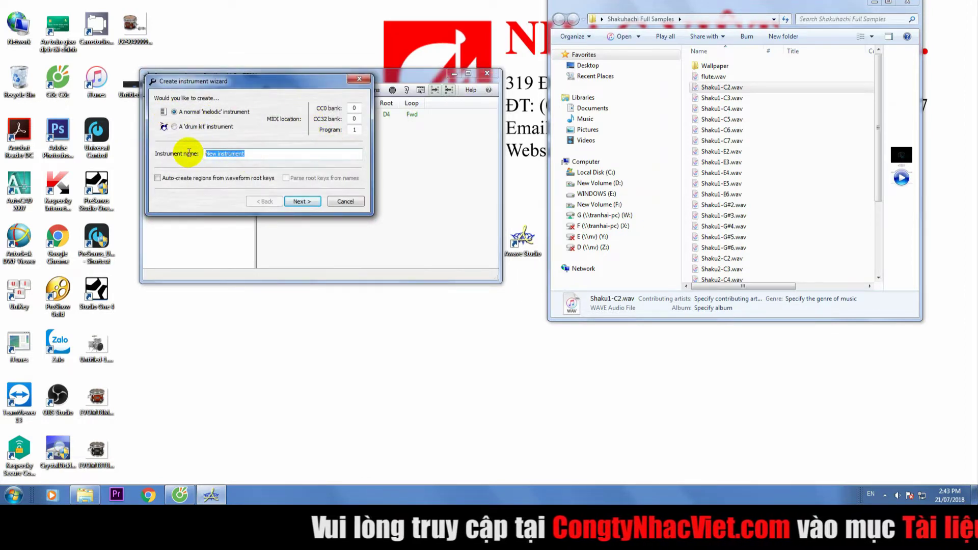
{"action": "left_click", "coordinate": [259, 154]}
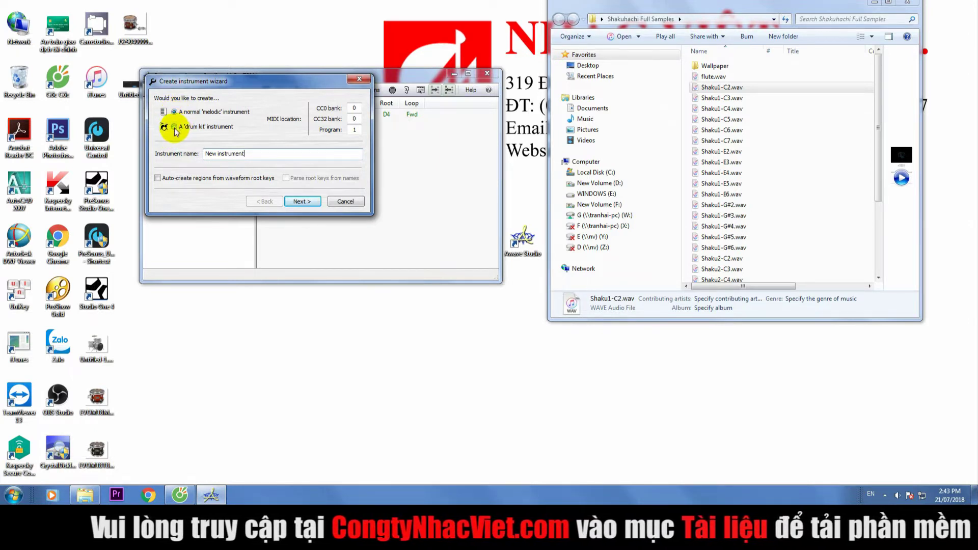
{"action": "left_click", "coordinate": [251, 153]}
{"action": "left_click_drag", "start_coordinate": [251, 153], "coordinate": [194, 153]}
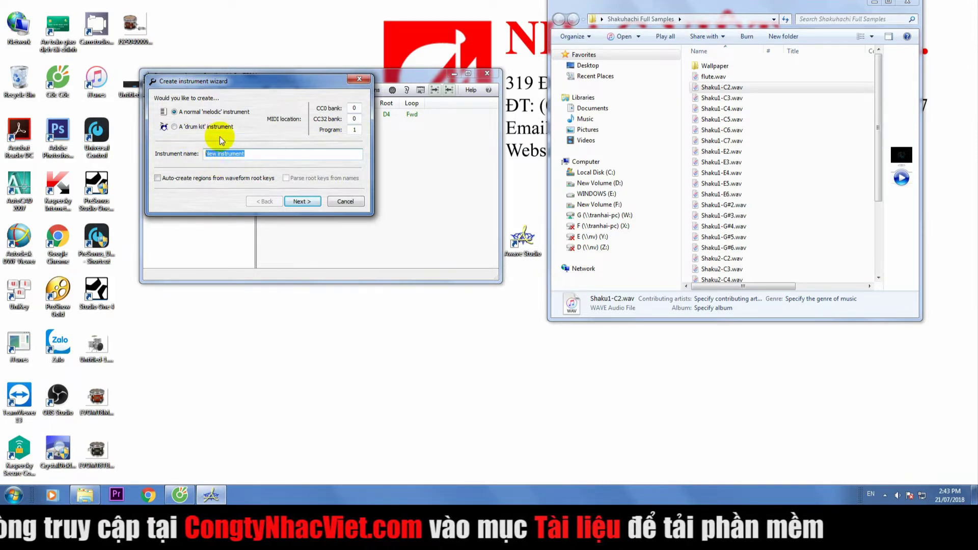
{"action": "left_click", "coordinate": [301, 202]}
{"action": "left_click", "coordinate": [301, 203]}
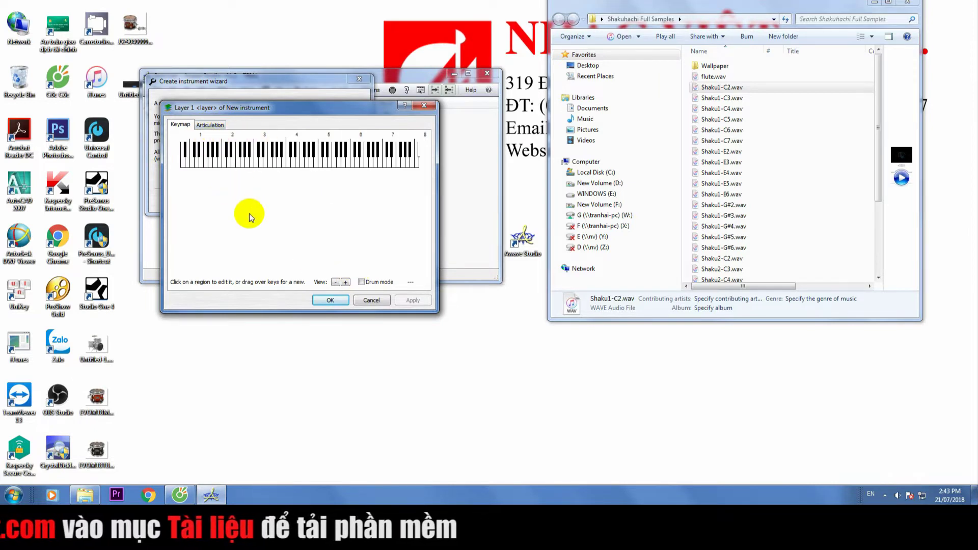
{"action": "left_click", "coordinate": [368, 302]}
{"action": "left_click", "coordinate": [453, 251]}
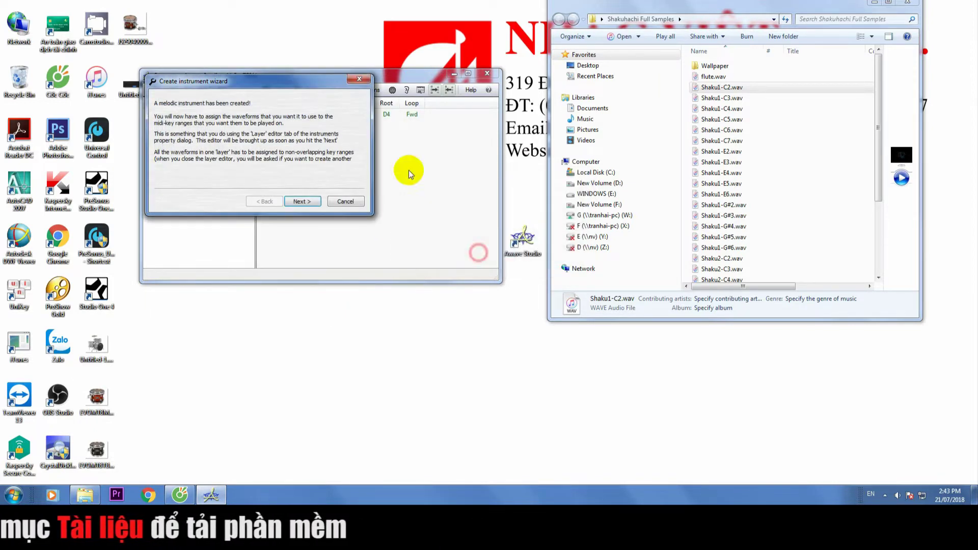
{"action": "left_click", "coordinate": [360, 79]}
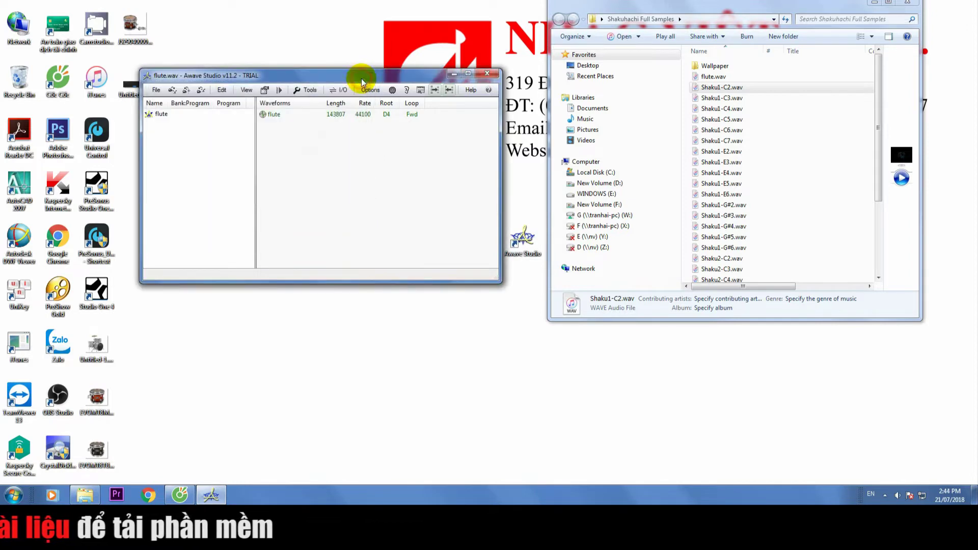
{"action": "double_click", "coordinate": [278, 114]}
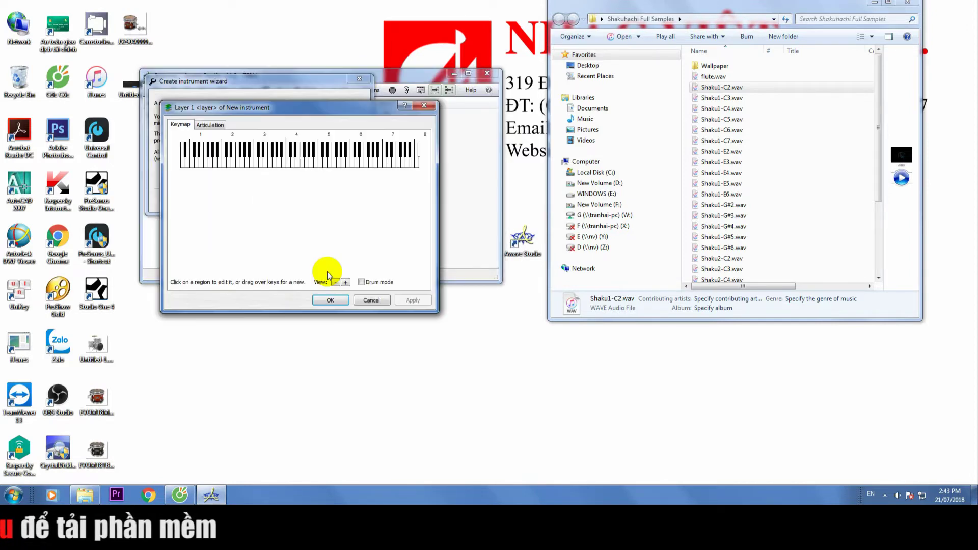
{"action": "left_click", "coordinate": [368, 301]}
{"action": "left_click", "coordinate": [479, 253]}
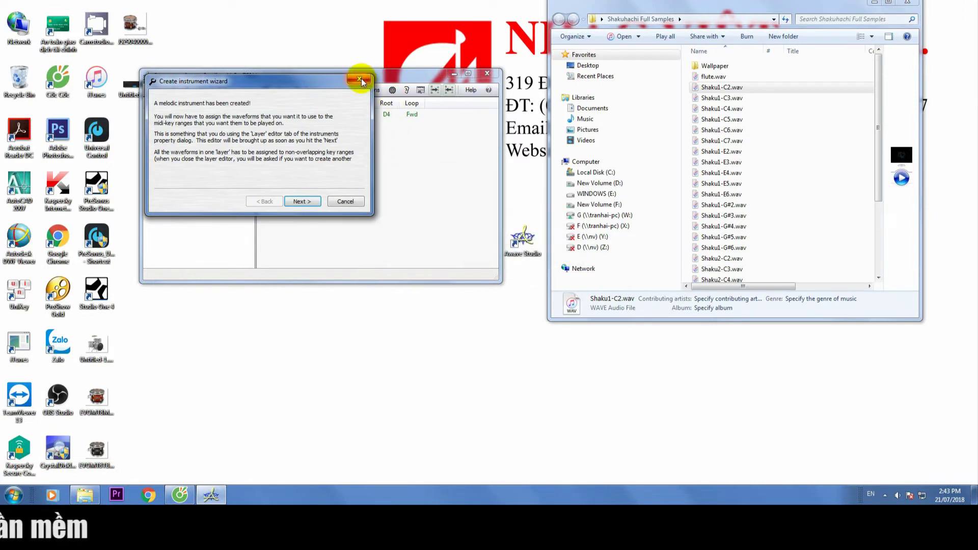
{"action": "left_click", "coordinate": [359, 80]}
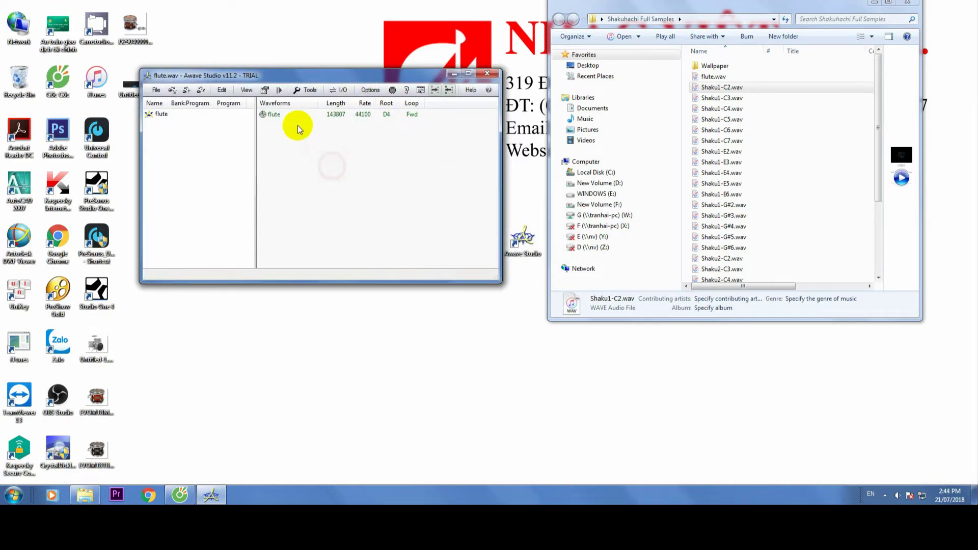
Create a melodic instrument named SHAKUHACHI with the wizard, auto-creating its regions from the waveform root keys
{"action": "left_click", "coordinate": [305, 90]}
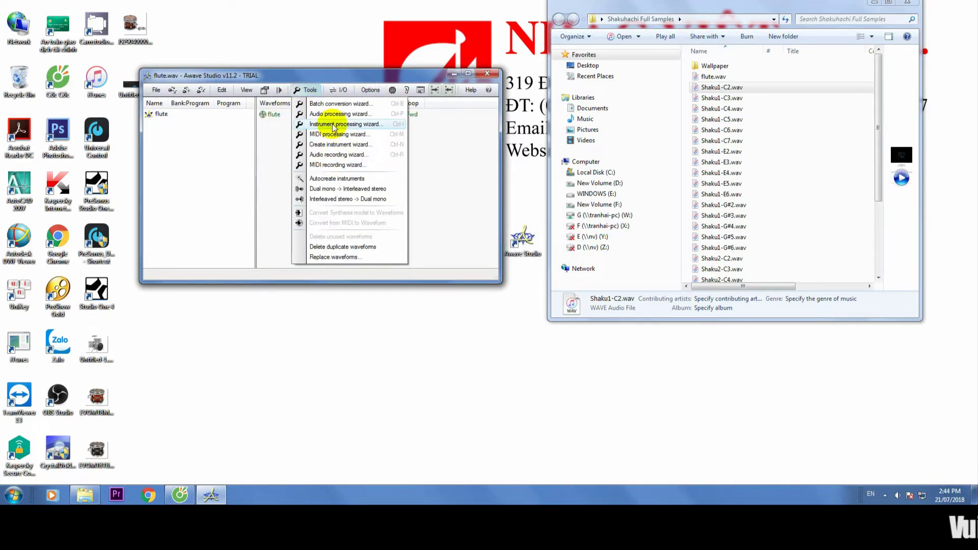
{"action": "left_click", "coordinate": [329, 146]}
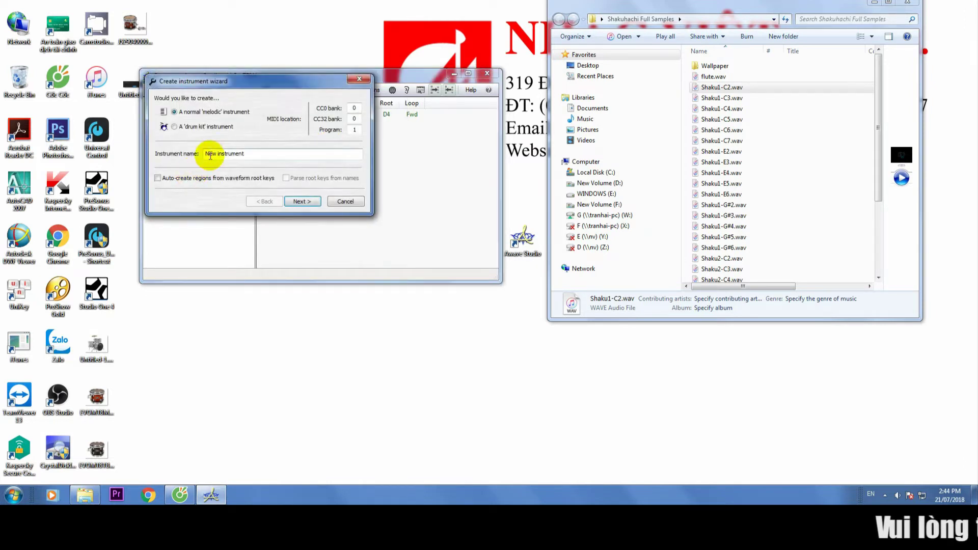
{"action": "left_click_drag", "start_coordinate": [248, 154], "coordinate": [204, 154]}
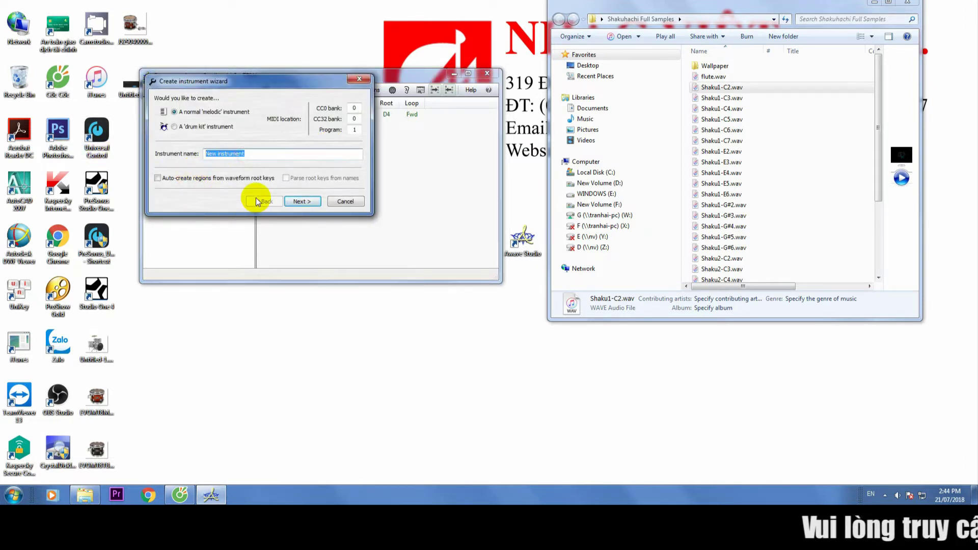
{"action": "type", "text": "S"}
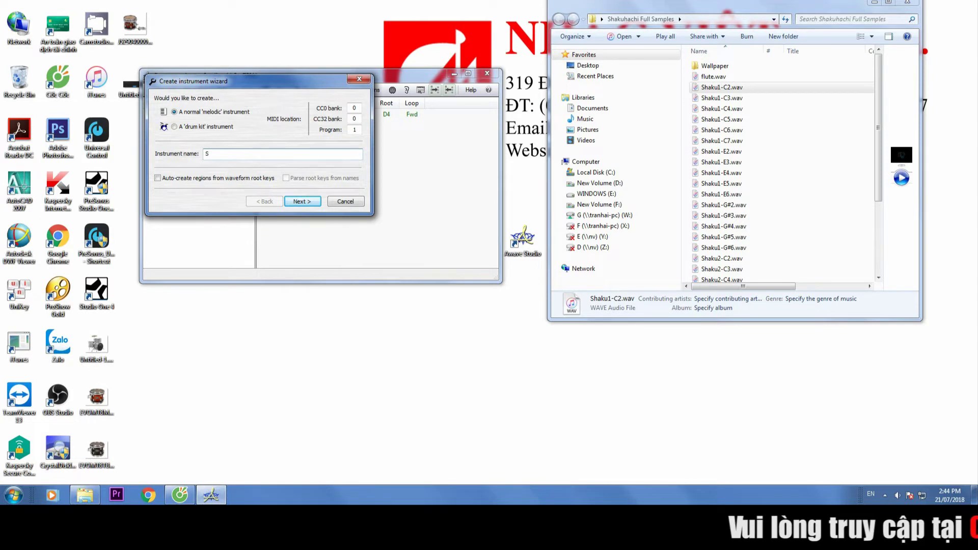
{"action": "type", "text": "HAKUHACHI"}
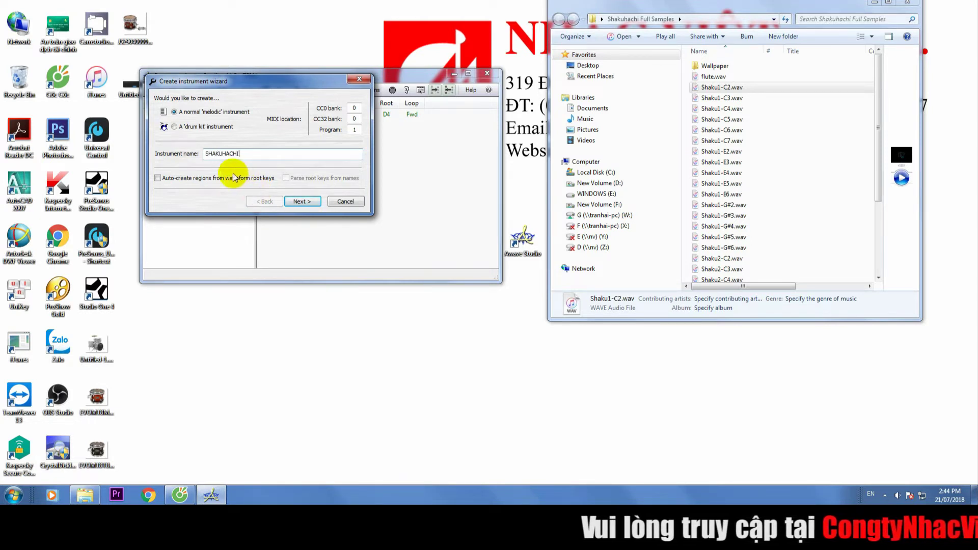
{"action": "left_click", "coordinate": [158, 179]}
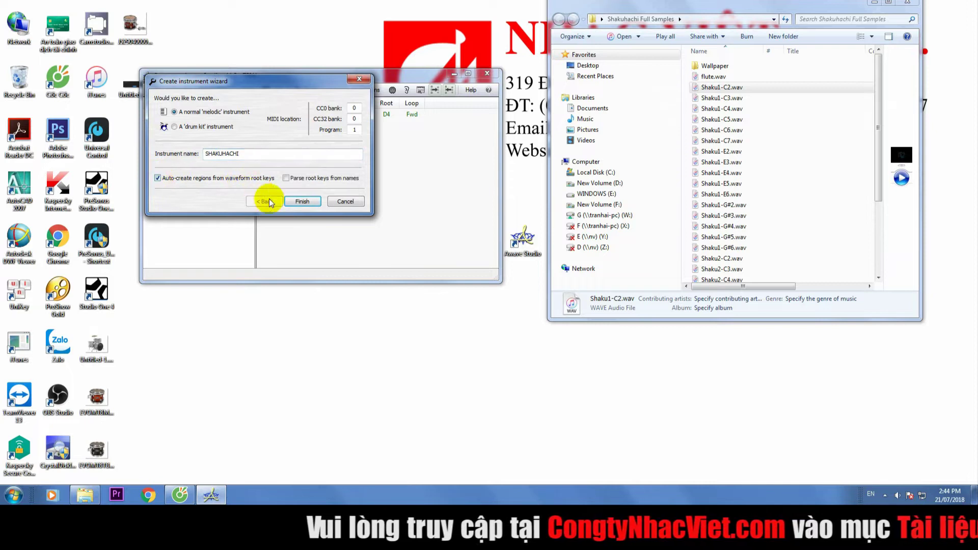
{"action": "left_click", "coordinate": [304, 201]}
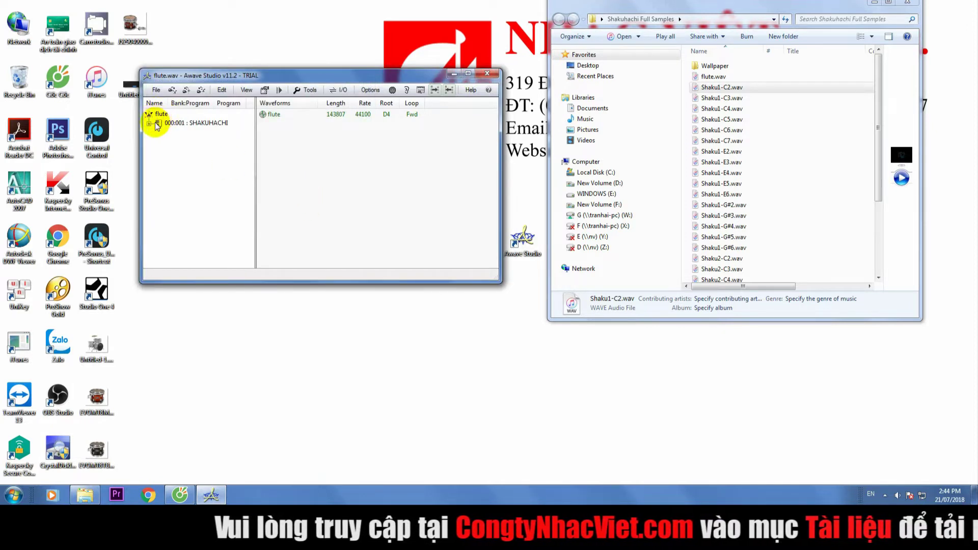
Start saving the collection to the Desktop under the file name SHAKUHACHI
{"action": "left_click", "coordinate": [197, 124]}
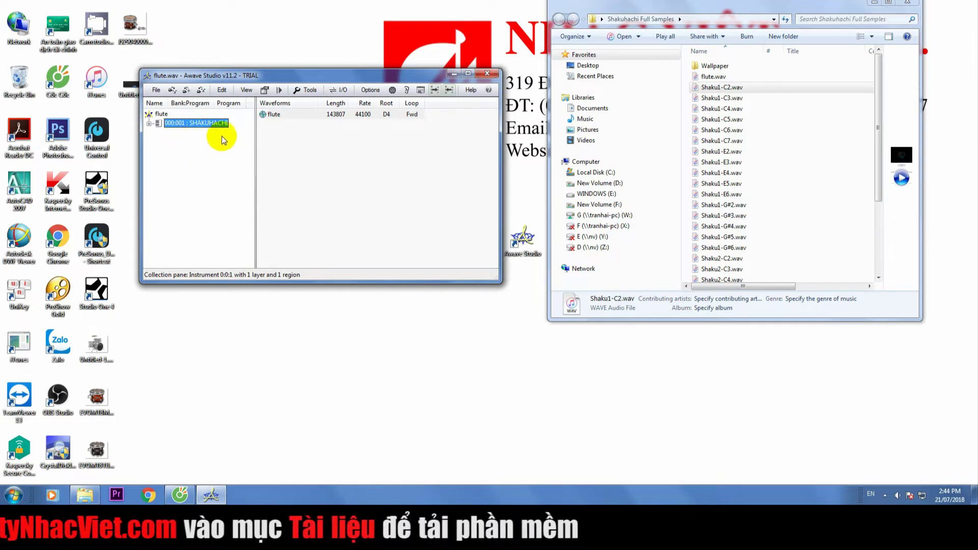
{"action": "left_click", "coordinate": [294, 135]}
{"action": "left_click", "coordinate": [206, 125]}
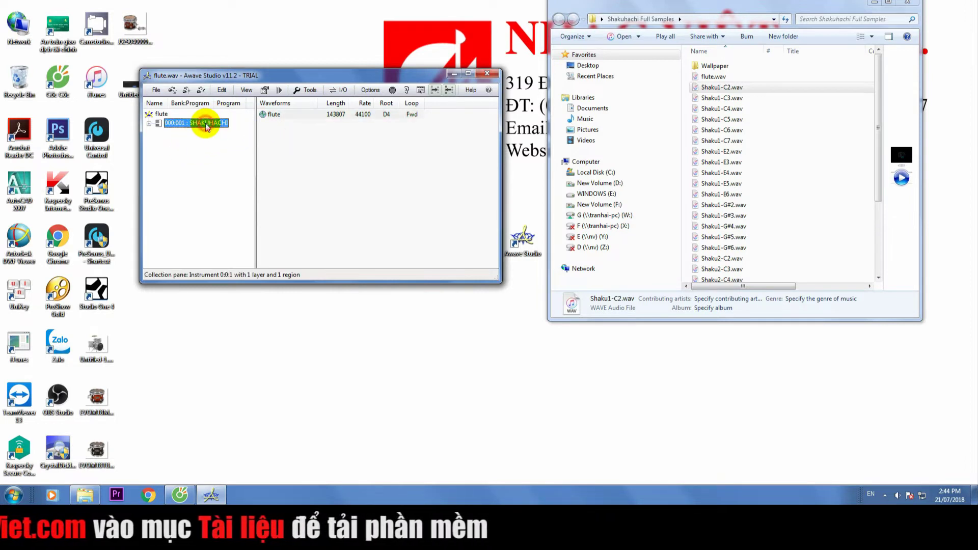
{"action": "left_click", "coordinate": [157, 90]}
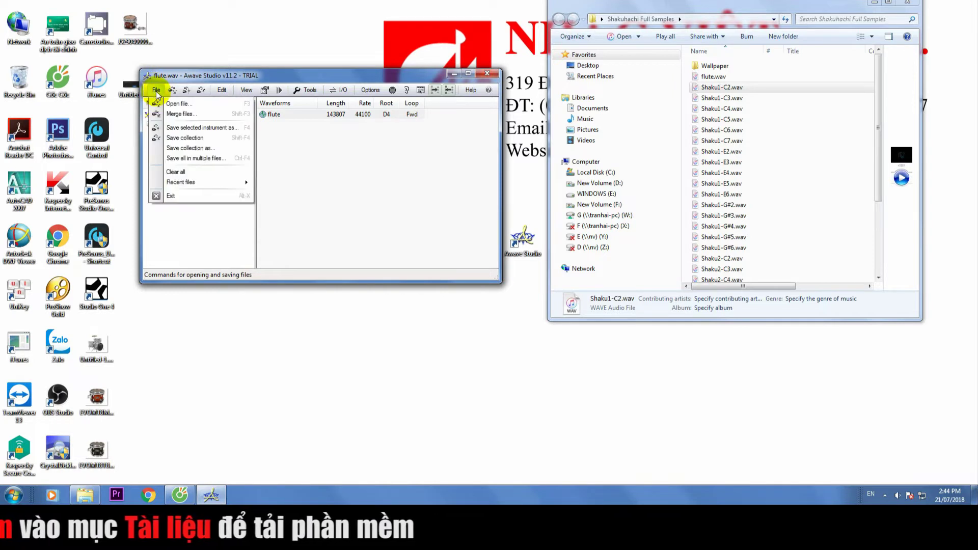
{"action": "left_click", "coordinate": [189, 148]}
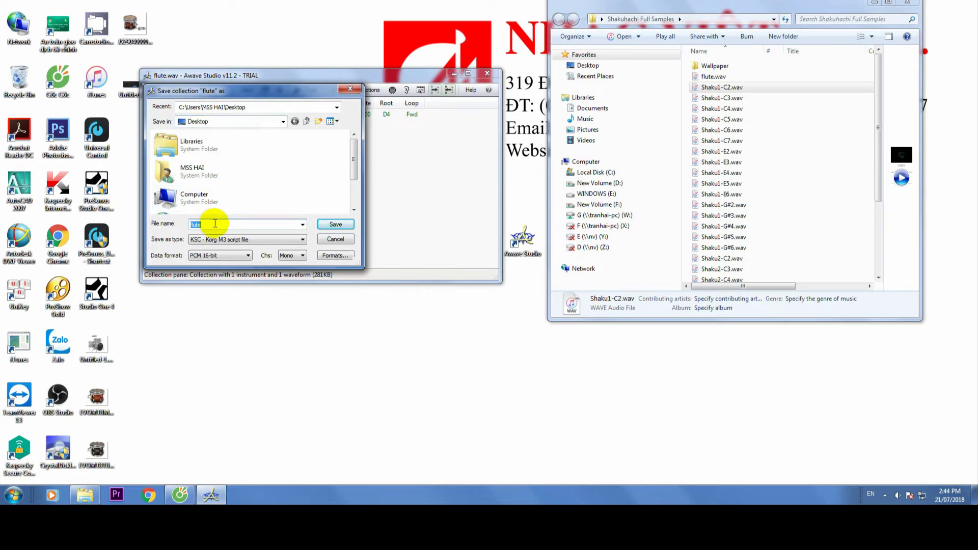
{"action": "type", "text": "SHAKUHACHI"}
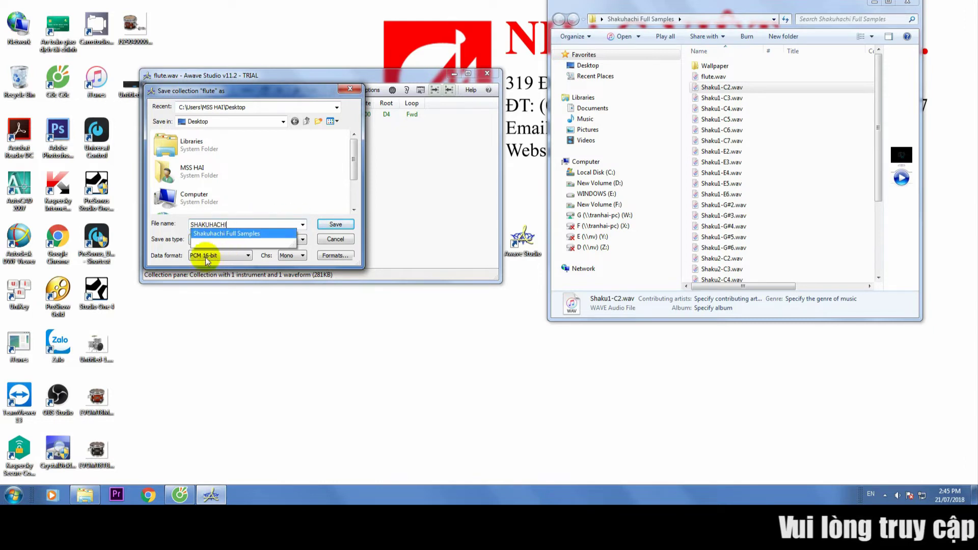
Choose KSC - Korg M3 script file as the save type and save the collection
{"action": "left_click", "coordinate": [229, 240]}
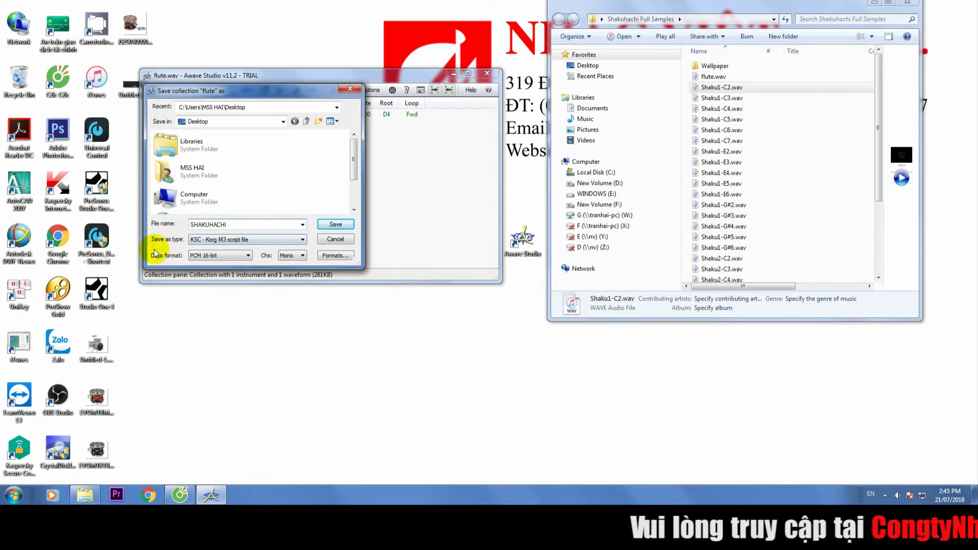
{"action": "left_click", "coordinate": [212, 240]}
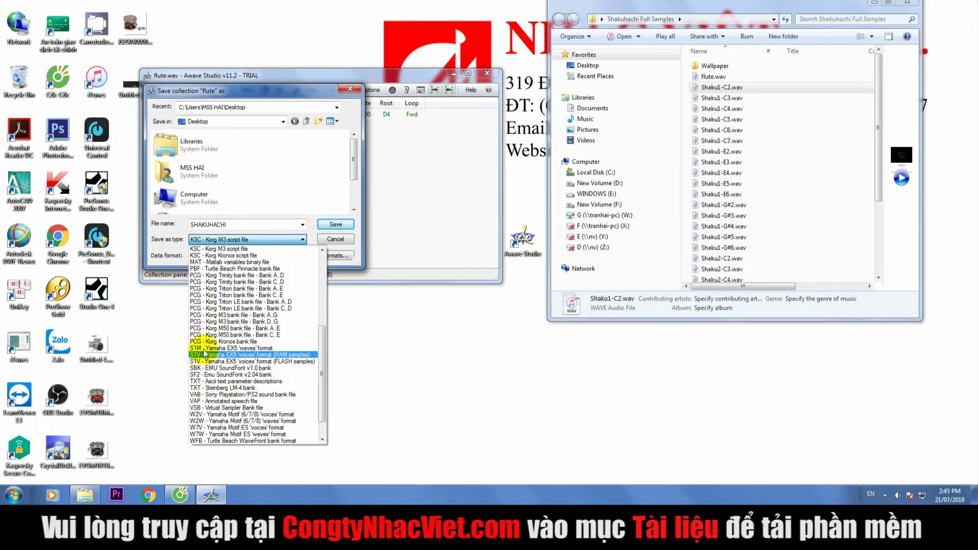
{"action": "scroll", "coordinate": [224, 259], "scroll_direction": "up", "scroll_amount": 1}
{"action": "scroll", "coordinate": [225, 259], "scroll_direction": "up", "scroll_amount": 3}
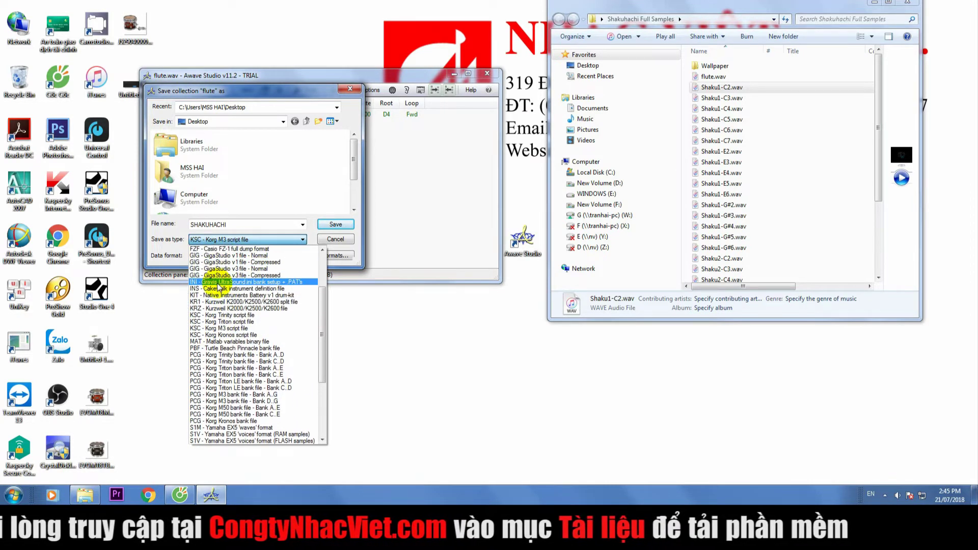
{"action": "scroll", "coordinate": [225, 255], "scroll_direction": "up", "scroll_amount": 3}
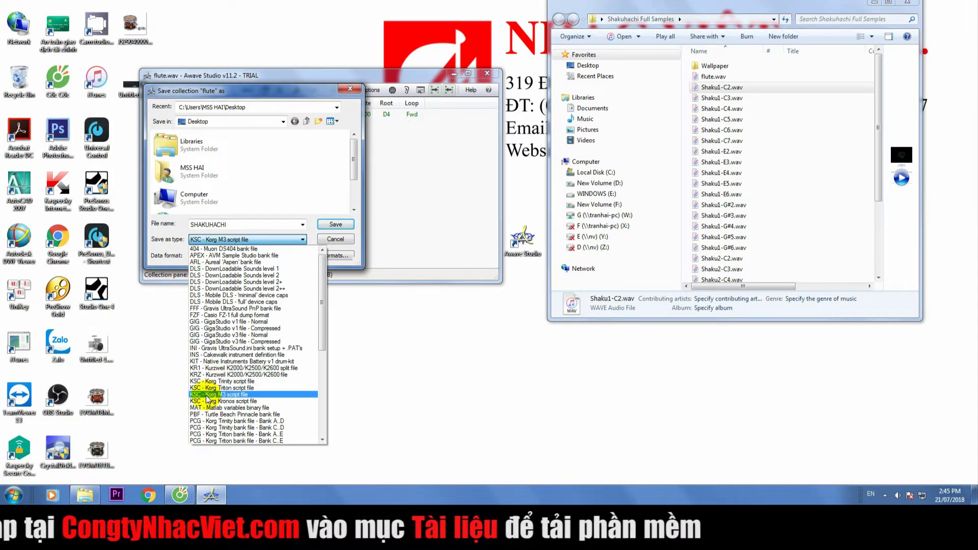
{"action": "left_click", "coordinate": [238, 395]}
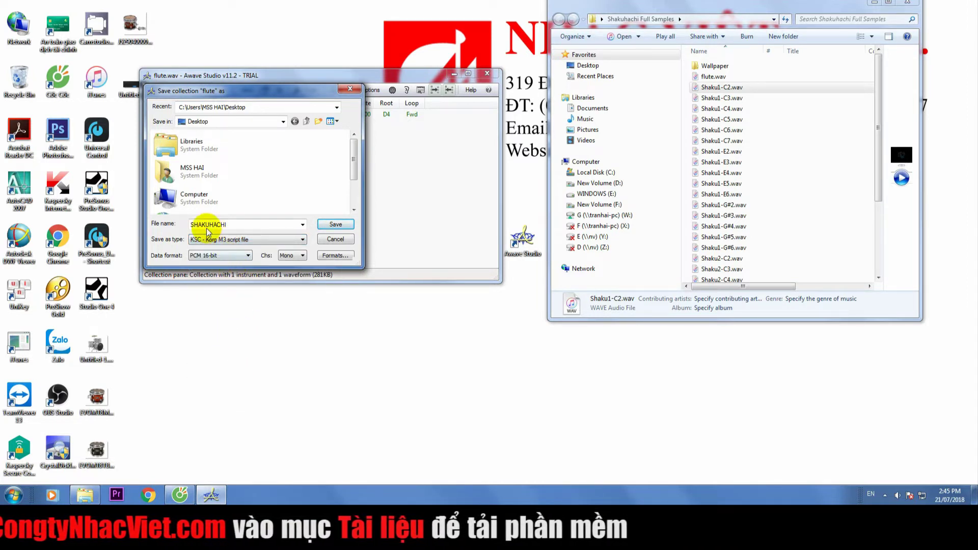
{"action": "left_click", "coordinate": [334, 225]}
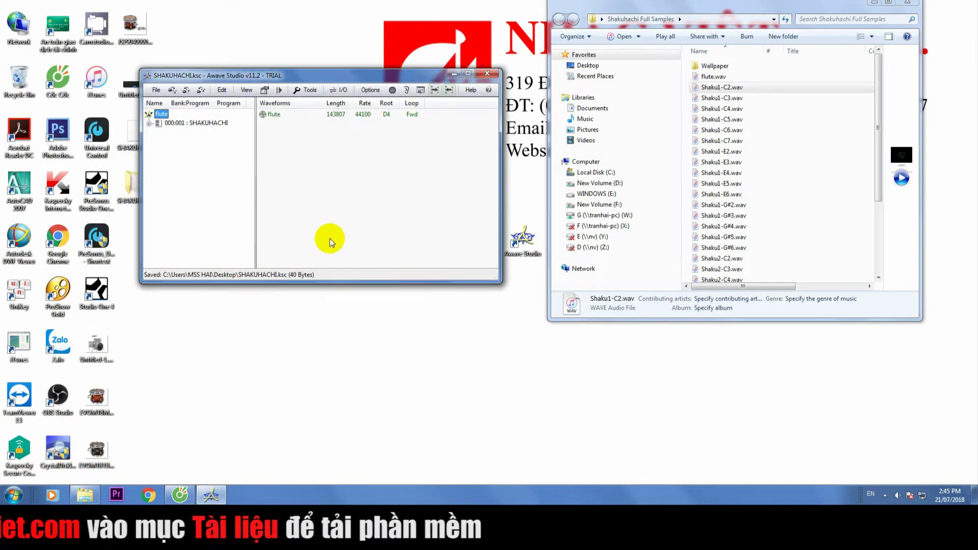
{"action": "left_click", "coordinate": [455, 77]}
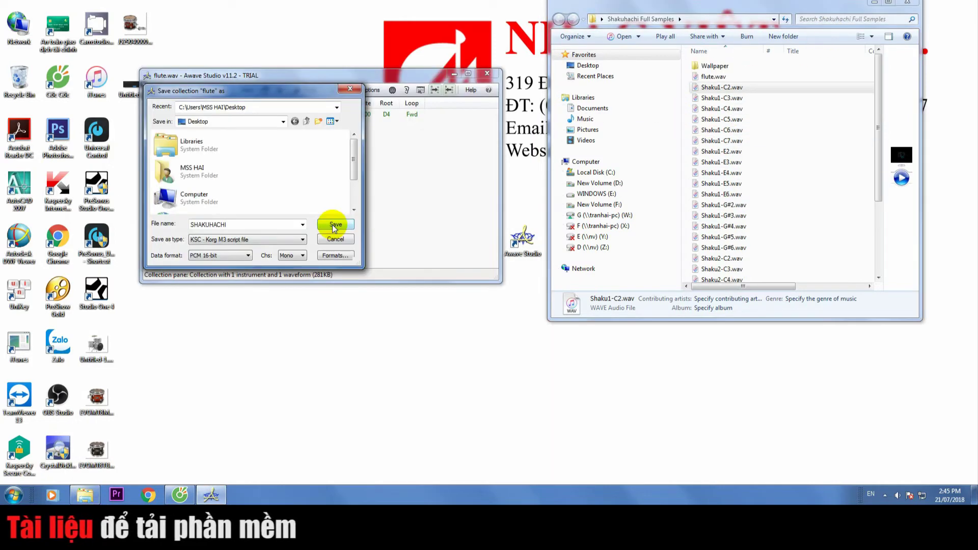
{"action": "left_click", "coordinate": [334, 226]}
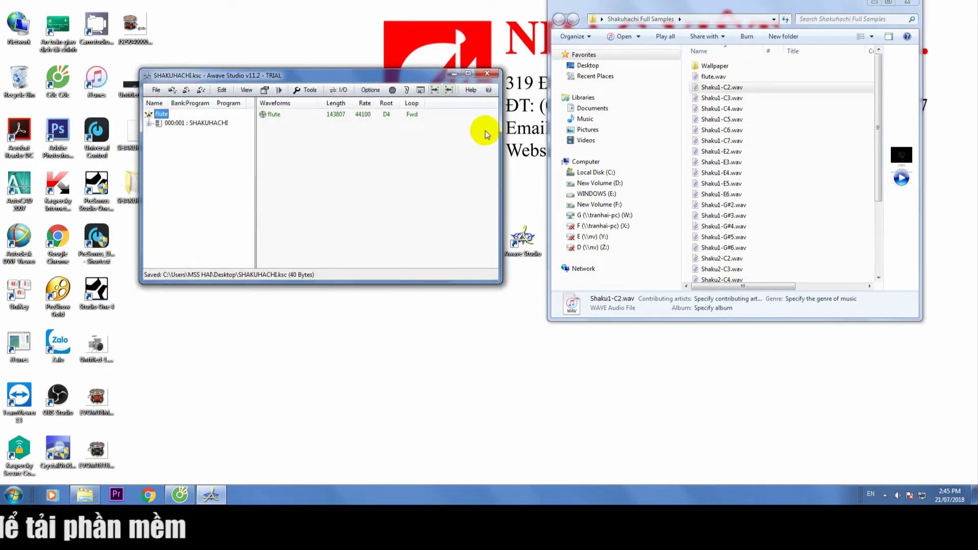
Minimize the Awave Studio window and select the saved SHAKUHACHI script file and folder on the desktop
{"action": "left_click", "coordinate": [455, 81]}
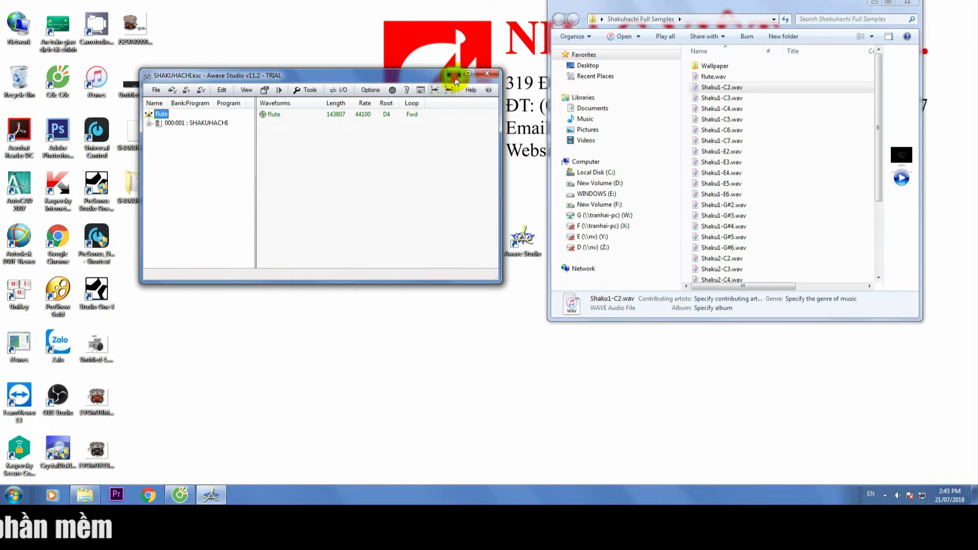
{"action": "scroll", "coordinate": [703, 148], "scroll_direction": "down", "scroll_amount": 3}
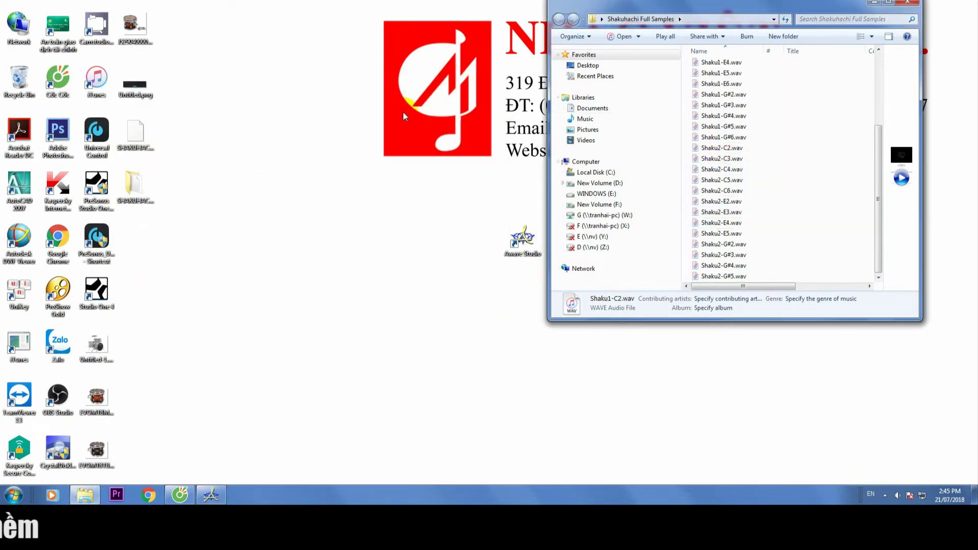
{"action": "left_click_drag", "start_coordinate": [127, 179], "coordinate": [125, 224]}
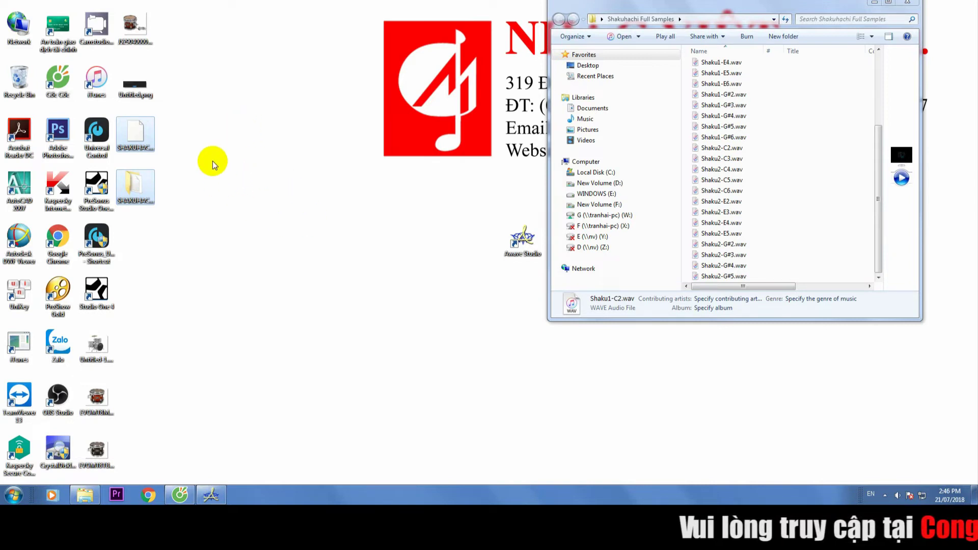
Create a new folder named KORG on the desktop
{"action": "left_click", "coordinate": [160, 248]}
{"action": "right_click", "coordinate": [160, 248]}
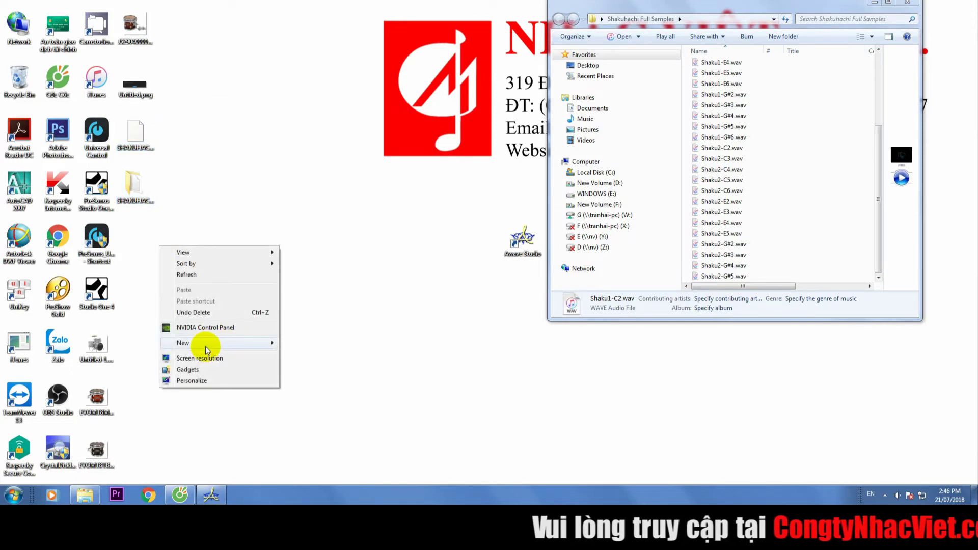
{"action": "mouse_move", "coordinate": [223, 343]}
{"action": "left_click", "coordinate": [304, 344]}
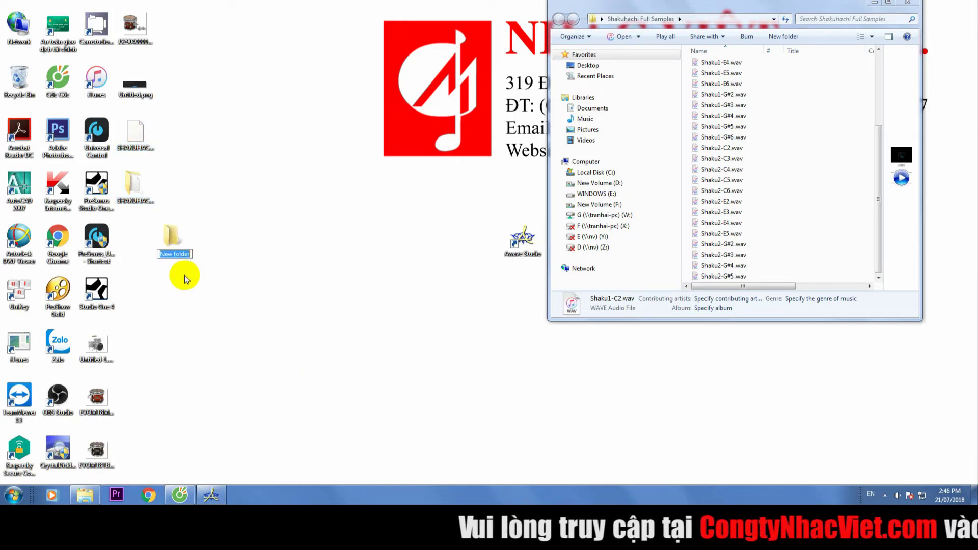
{"action": "type", "text": "k"}
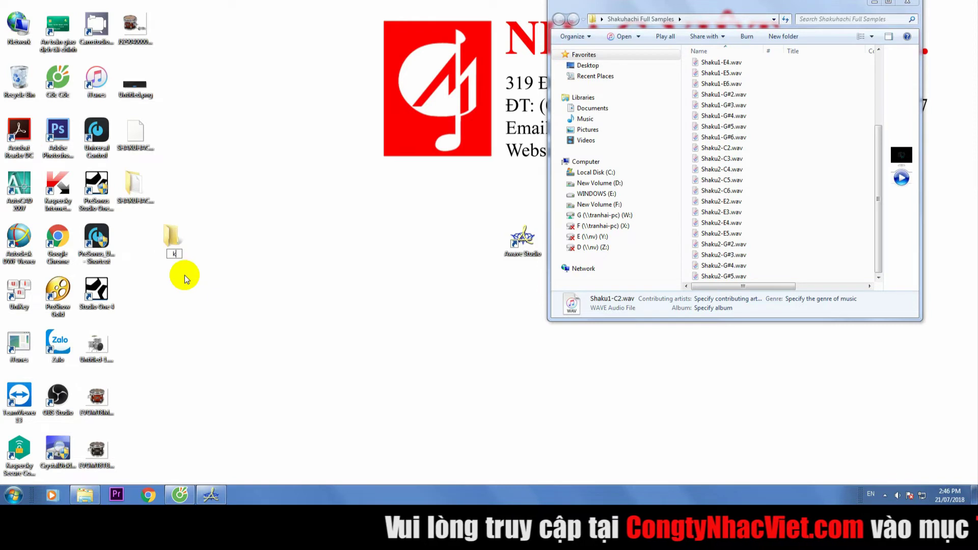
{"action": "type", "text": "o"}
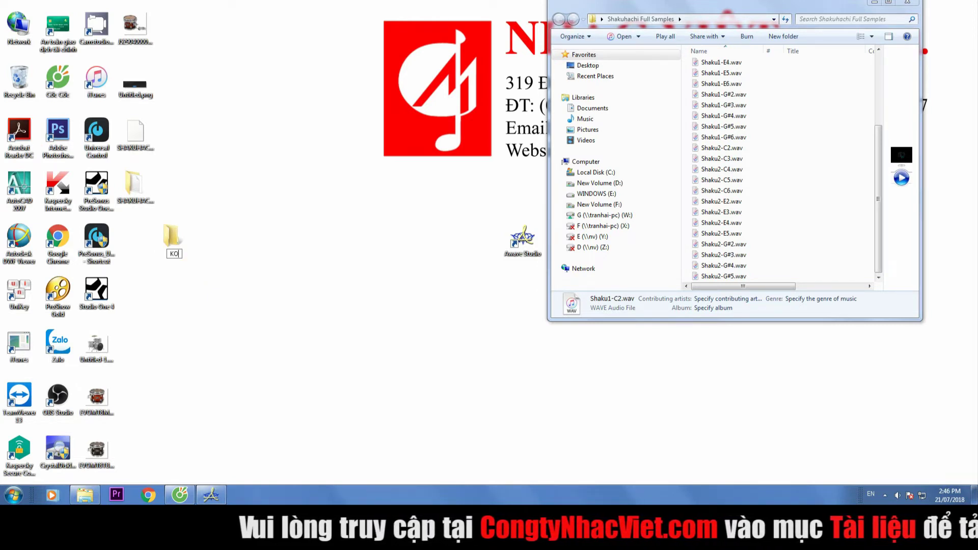
{"action": "type", "text": "RG"}
{"action": "key", "text": "Return"}
Open the KORG folder and create a subfolder named Kross2 inside it
{"action": "double_click", "coordinate": [174, 236]}
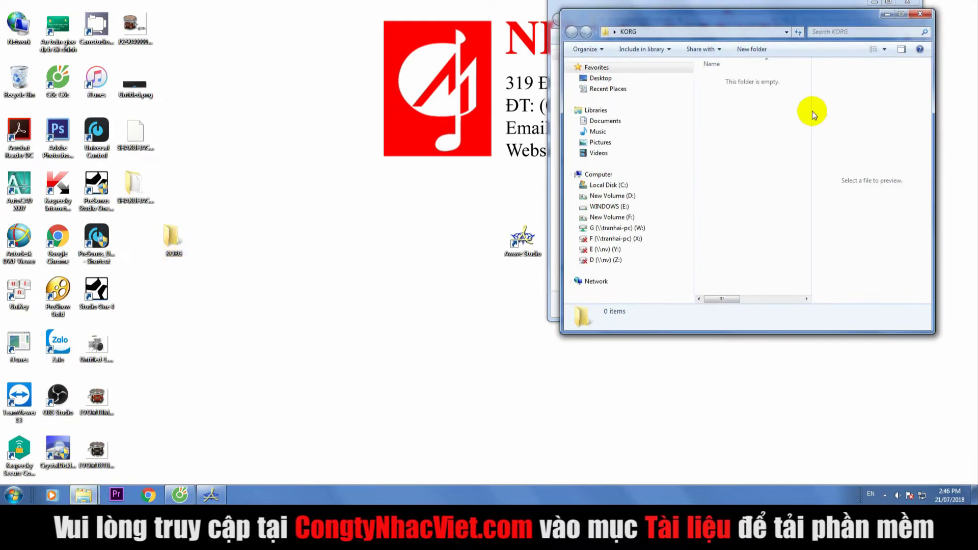
{"action": "right_click", "coordinate": [746, 109]}
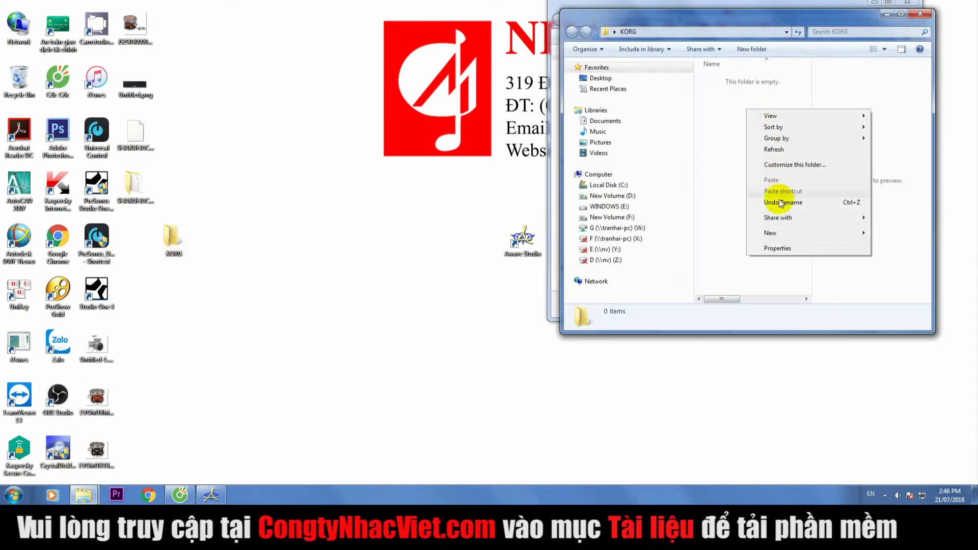
{"action": "left_click", "coordinate": [775, 232]}
{"action": "left_click", "coordinate": [684, 233]}
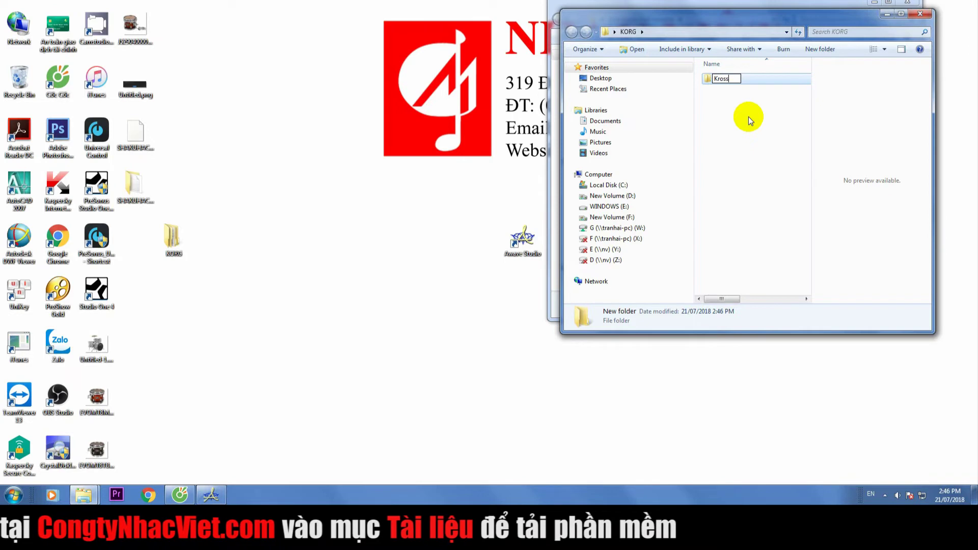
{"action": "type", "text": "Kross2"}
{"action": "left_click", "coordinate": [749, 119]}
Open the Kross2 folder and create a subfolder named DATA inside it
{"action": "double_click", "coordinate": [721, 79]}
{"action": "right_click", "coordinate": [717, 92]}
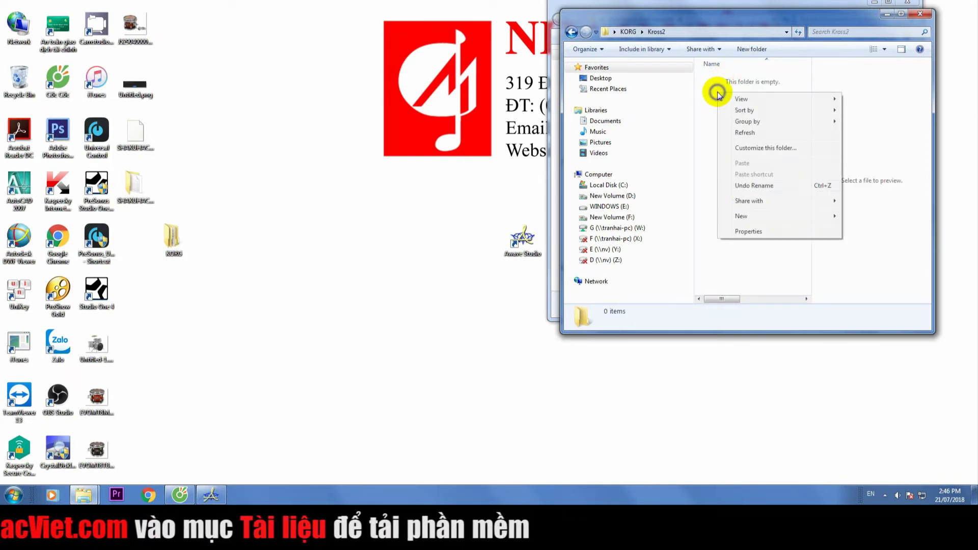
{"action": "mouse_move", "coordinate": [744, 216]}
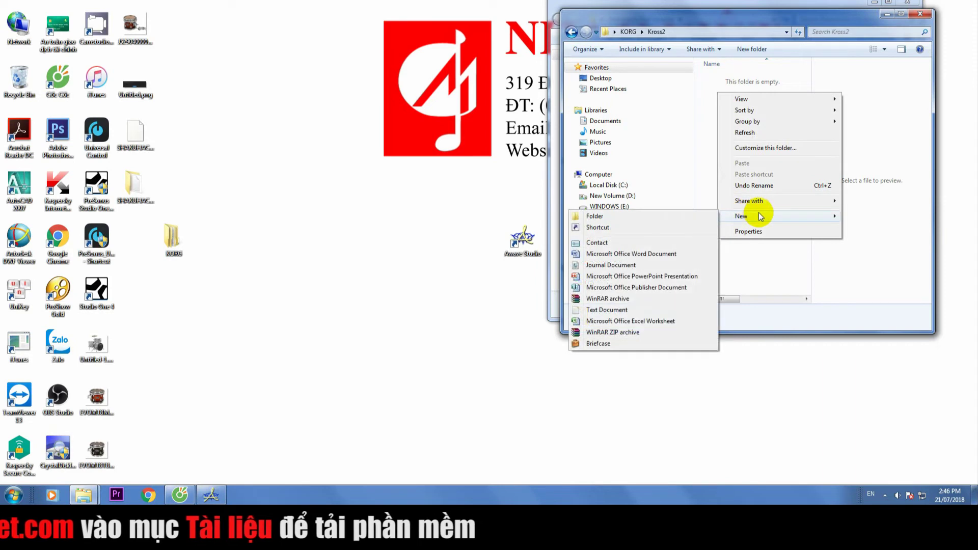
{"action": "left_click", "coordinate": [671, 215]}
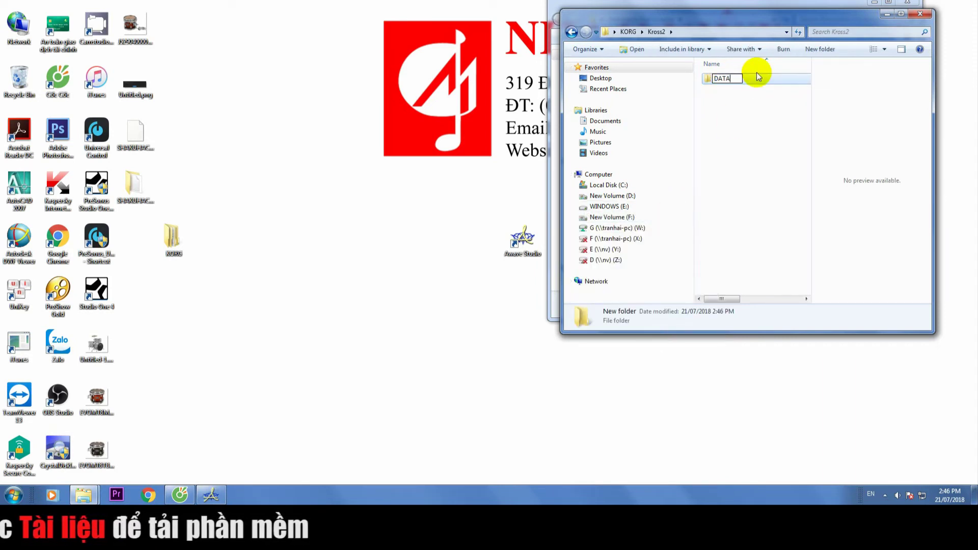
{"action": "left_click", "coordinate": [732, 114]}
Move the SHAKUHACHI script file and folder from the desktop into the DATA folder, and close the open folder windows
{"action": "double_click", "coordinate": [721, 80]}
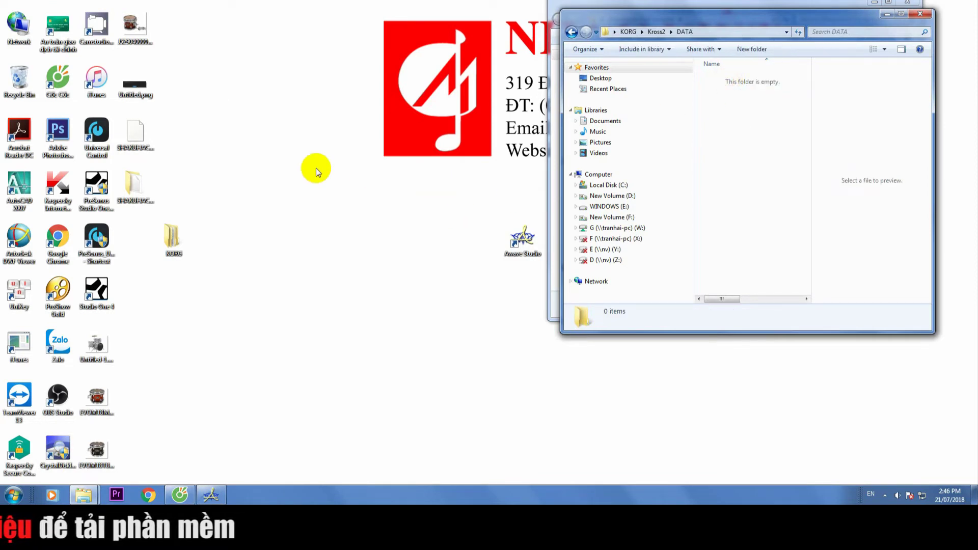
{"action": "left_click_drag", "start_coordinate": [201, 108], "coordinate": [125, 208]}
{"action": "left_click_drag", "start_coordinate": [134, 148], "coordinate": [755, 92]}
{"action": "left_click", "coordinate": [732, 104]}
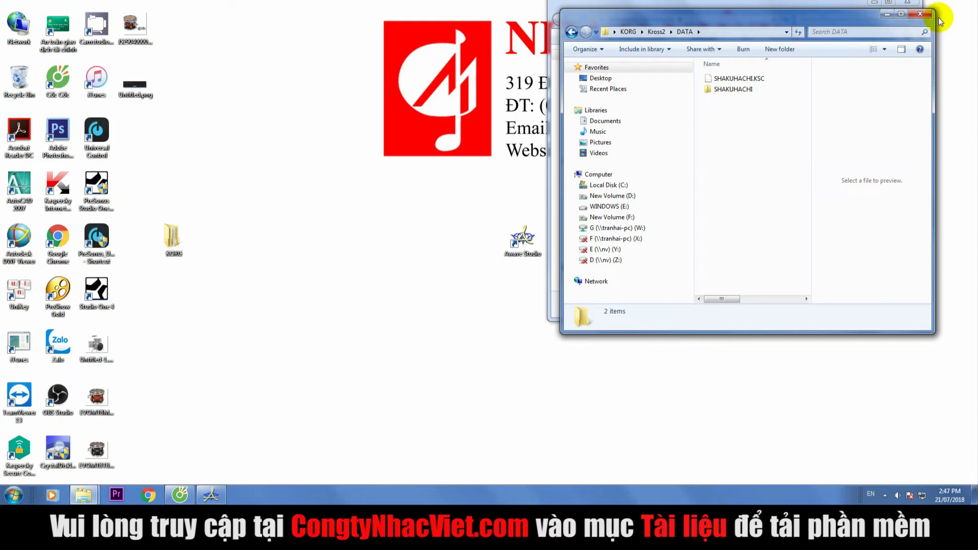
{"action": "left_click", "coordinate": [920, 14]}
{"action": "left_click", "coordinate": [909, 2]}
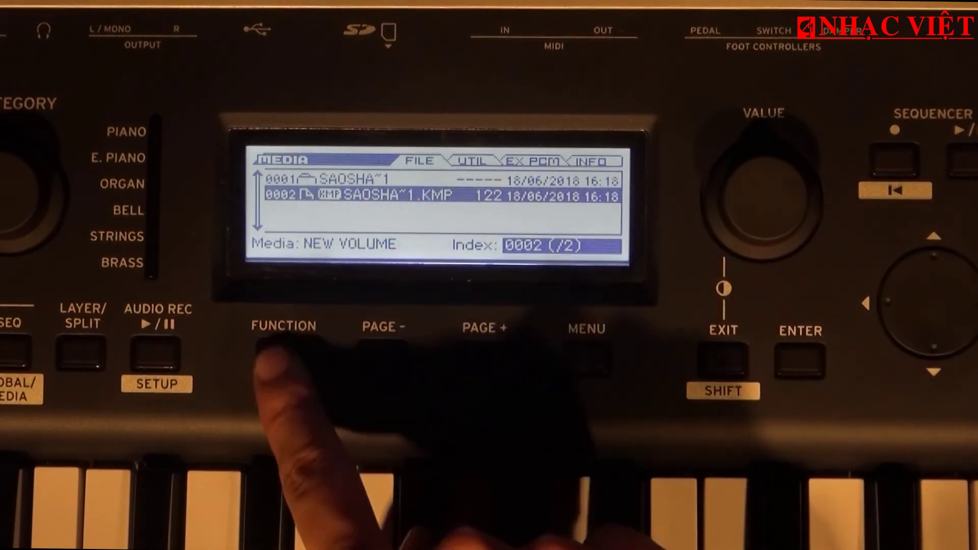
{"action": "left_click", "coordinate": [281, 354]}
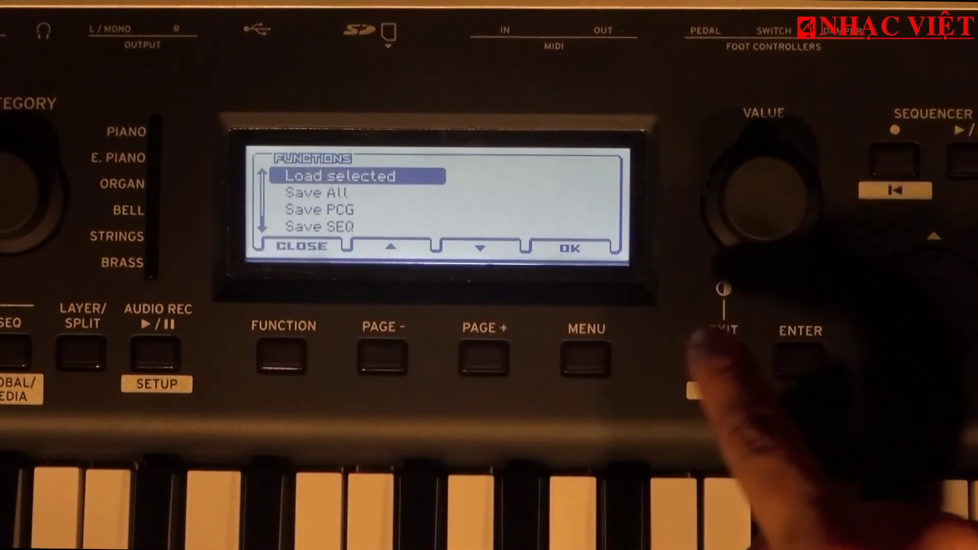